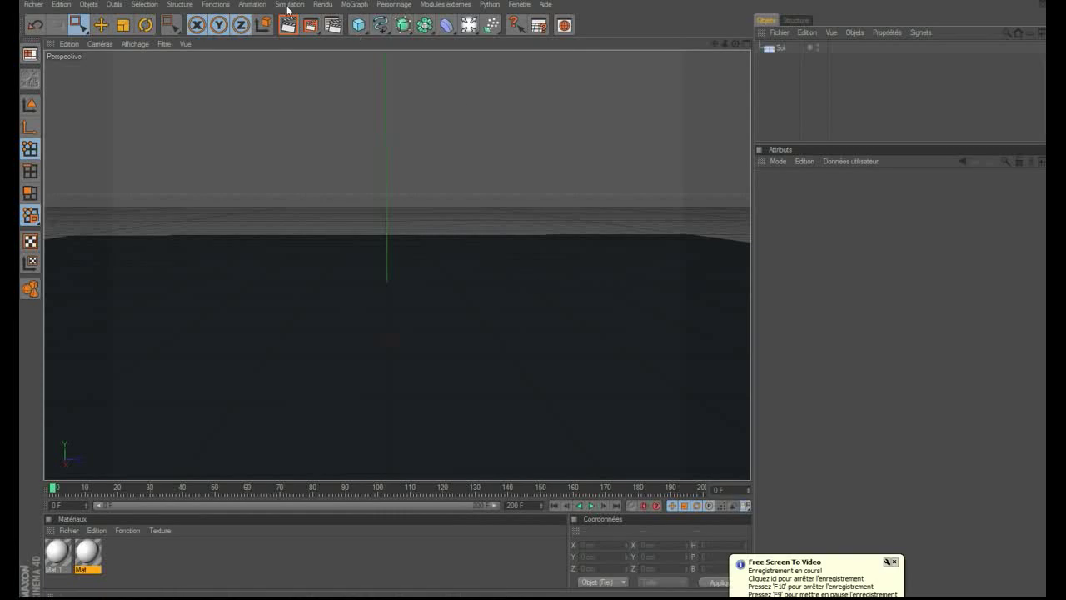
# - Add a Plane primitive oriented +X with a 200 cm width
pyautogui.moveTo(358, 25); pyautogui.dragTo(458, 60)
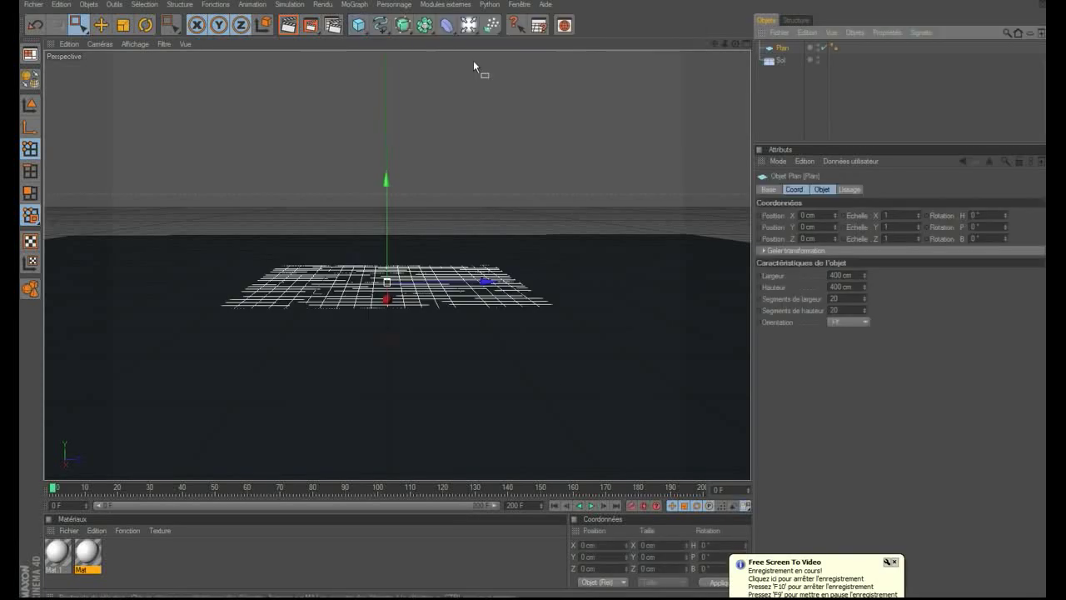
pyautogui.click(856, 322)
pyautogui.click(854, 334)
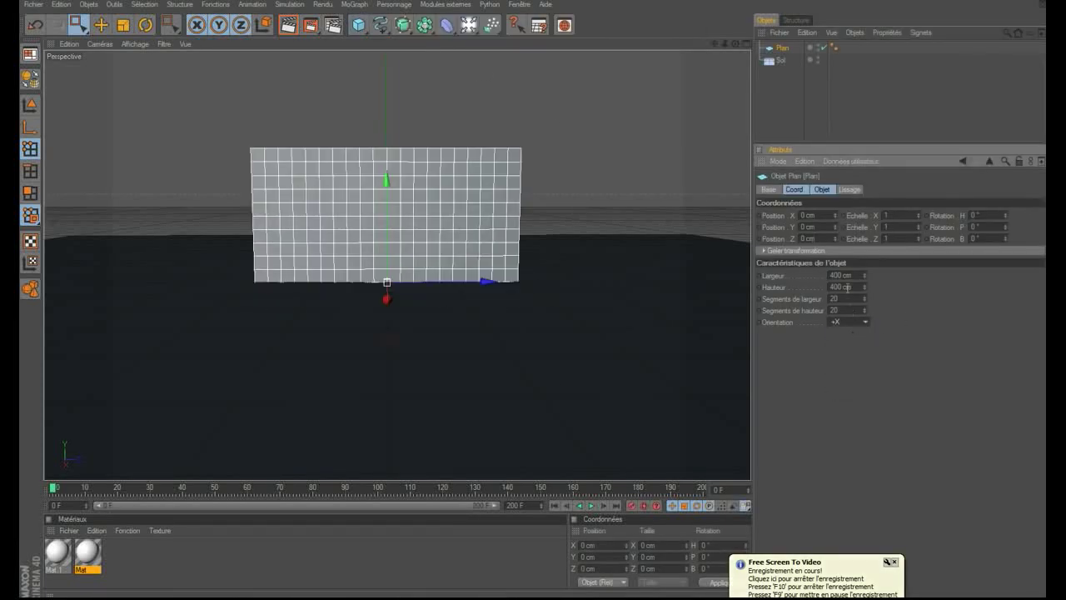
pyautogui.click(842, 275)
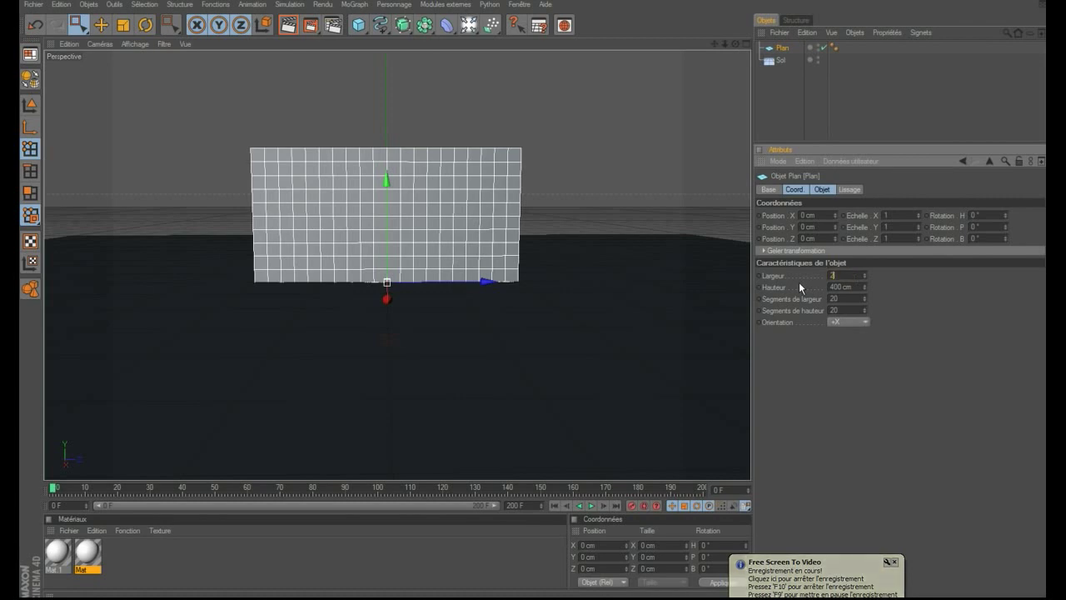
pyautogui.write('200')
pyautogui.press('Return')
# - Give the plane 5 × 5 segments and convert it to an editable polygon object
pyautogui.click(833, 298)
pyautogui.click(847, 310)
pyautogui.write('5')
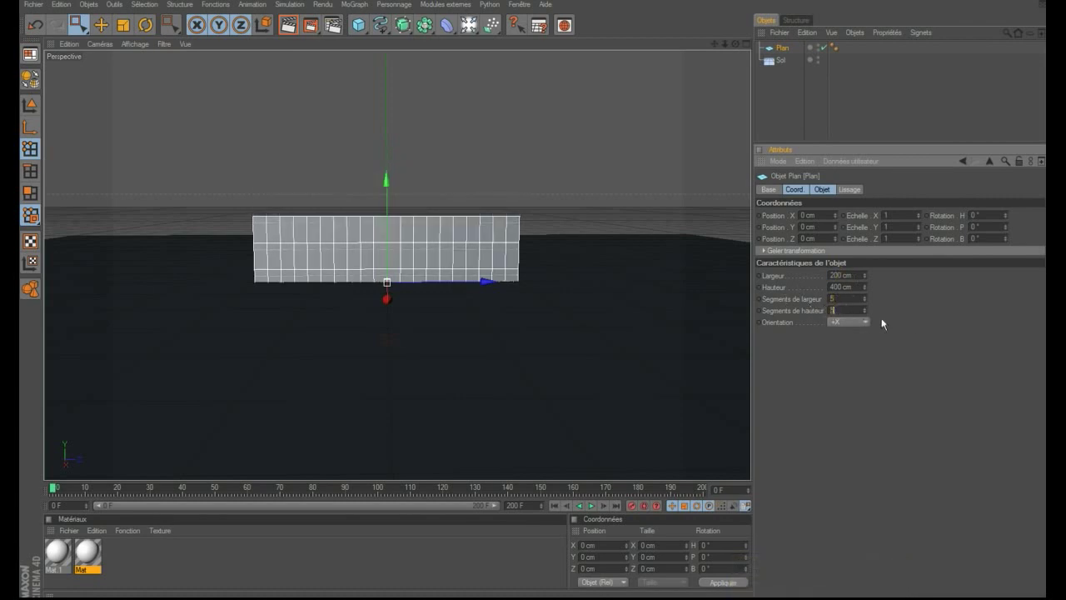
pyautogui.press('Return')
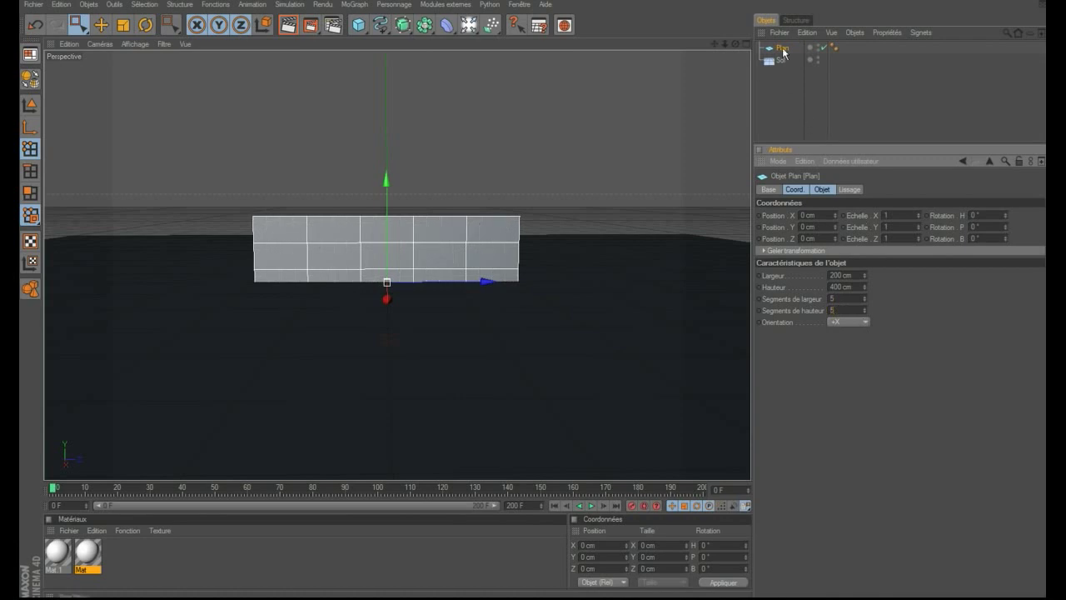
pyautogui.click(31, 79)
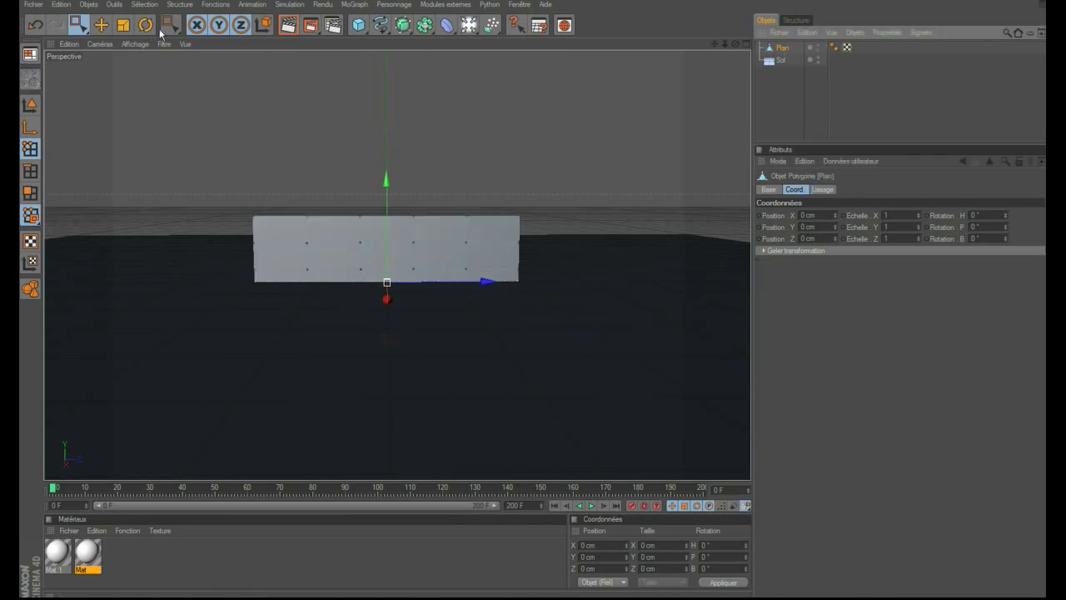
# - Move the plane's axis to its bottom edge (Y -100%) with Centre des axes
pyautogui.click(177, 5)
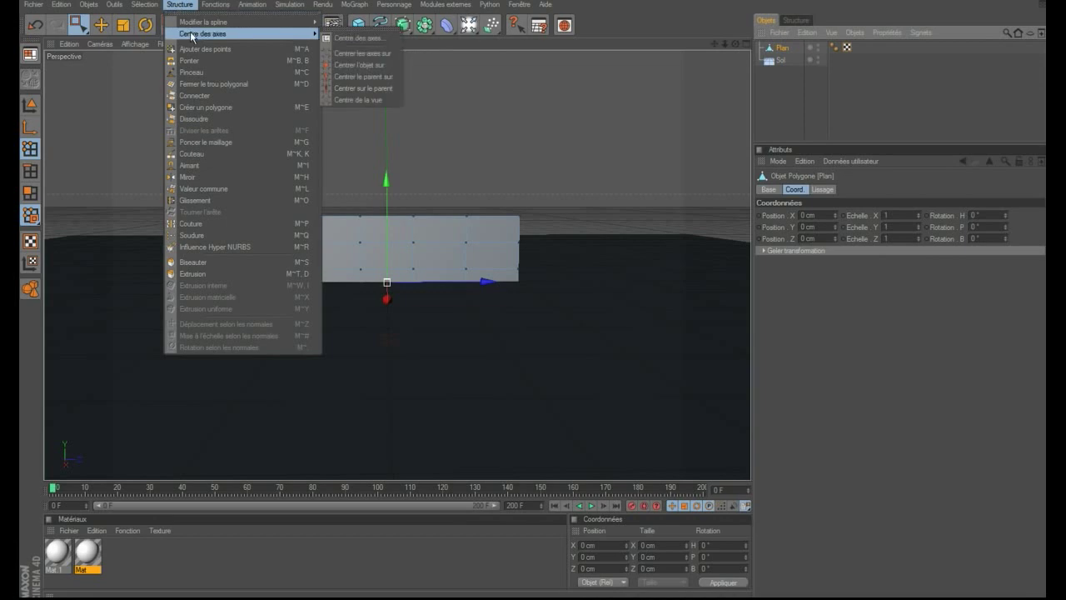
pyautogui.click(344, 38)
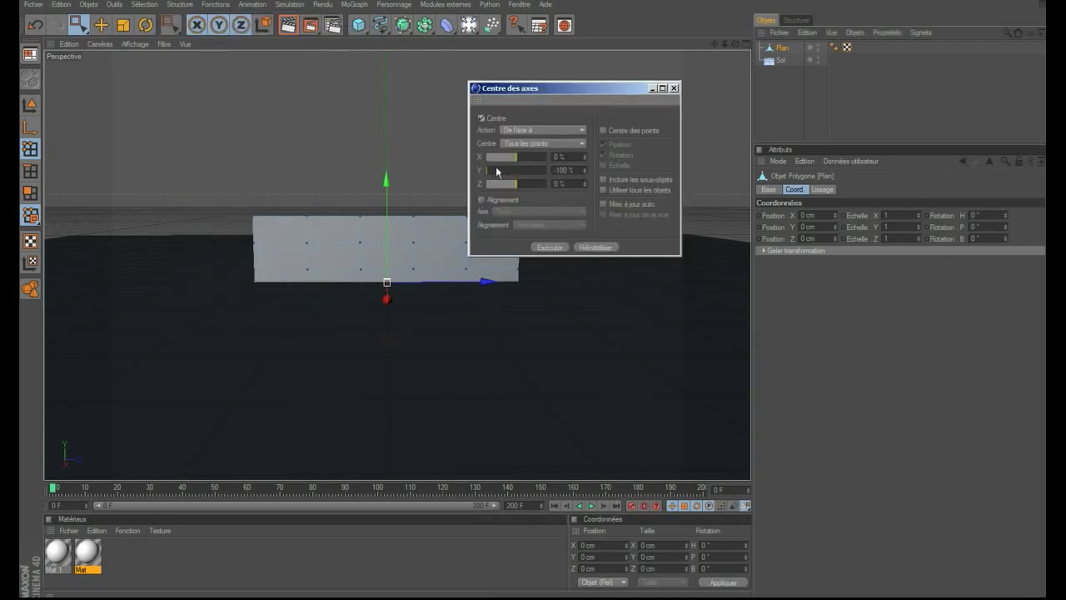
pyautogui.click(549, 247)
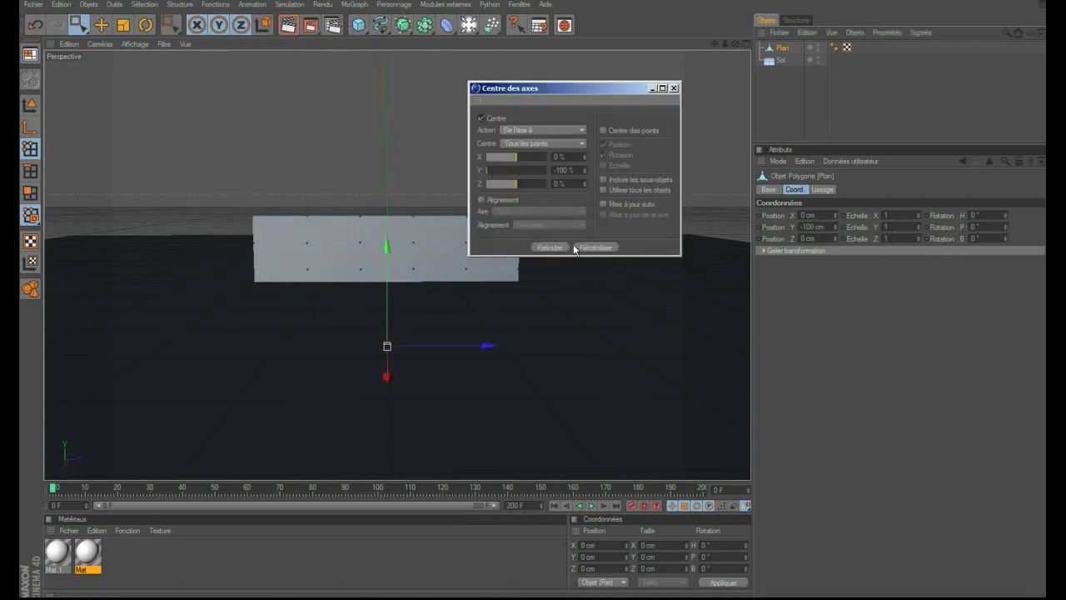
pyautogui.click(673, 89)
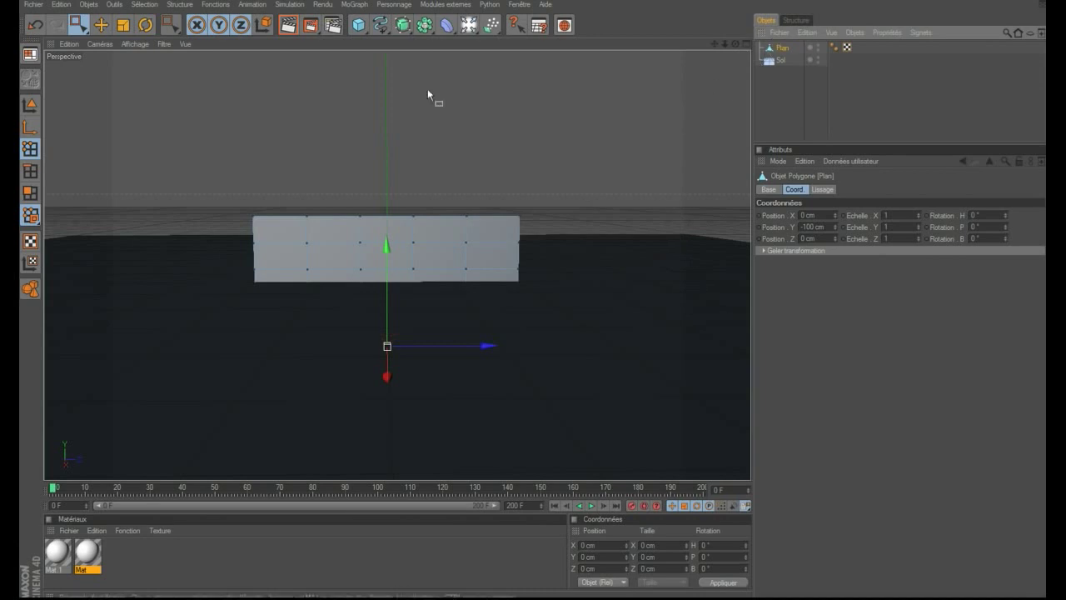
# - Set the plane's Position Y to 0 cm in Model mode, then switch to Points mode
pyautogui.click(30, 106)
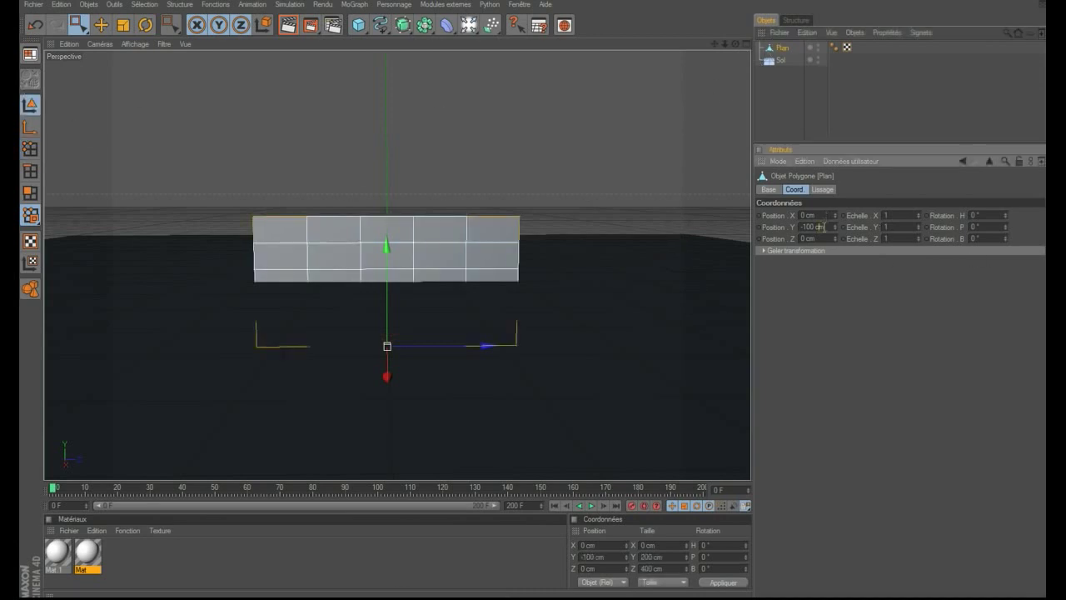
pyautogui.write('0')
pyautogui.press('Return')
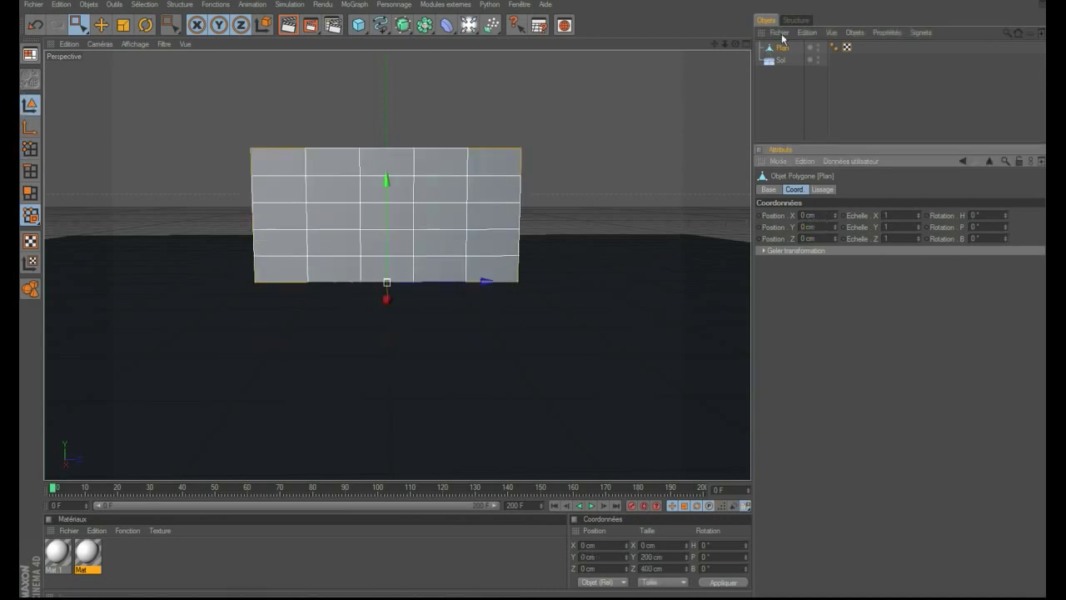
pyautogui.click(30, 150)
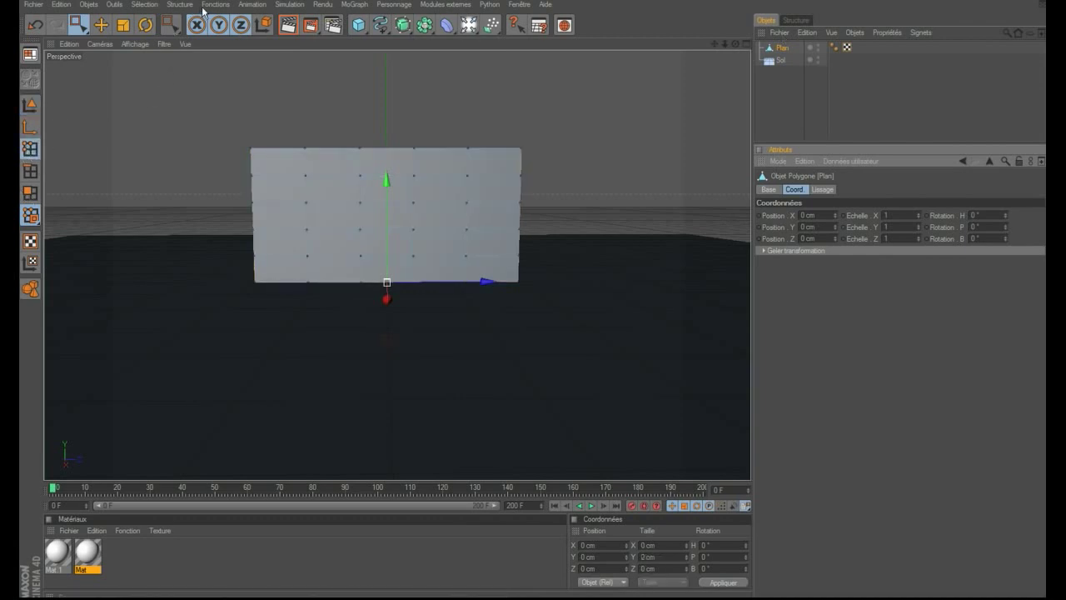
# - Rectangle-select all the plane's points and define an influence zone on them
pyautogui.click(74, 24)
pyautogui.moveTo(142, 81); pyautogui.dragTo(555, 266)
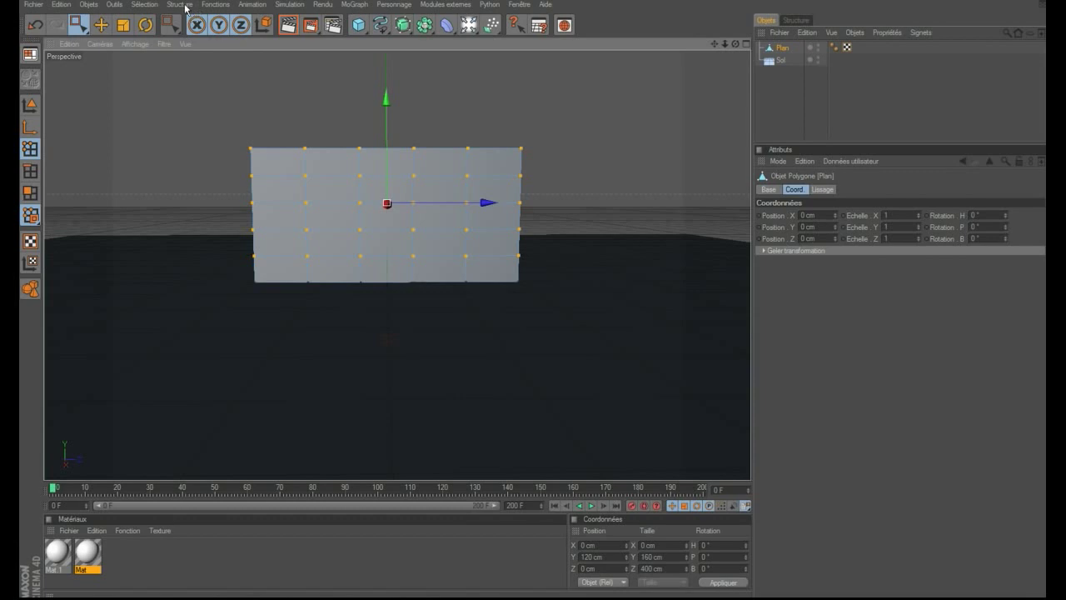
pyautogui.click(145, 5)
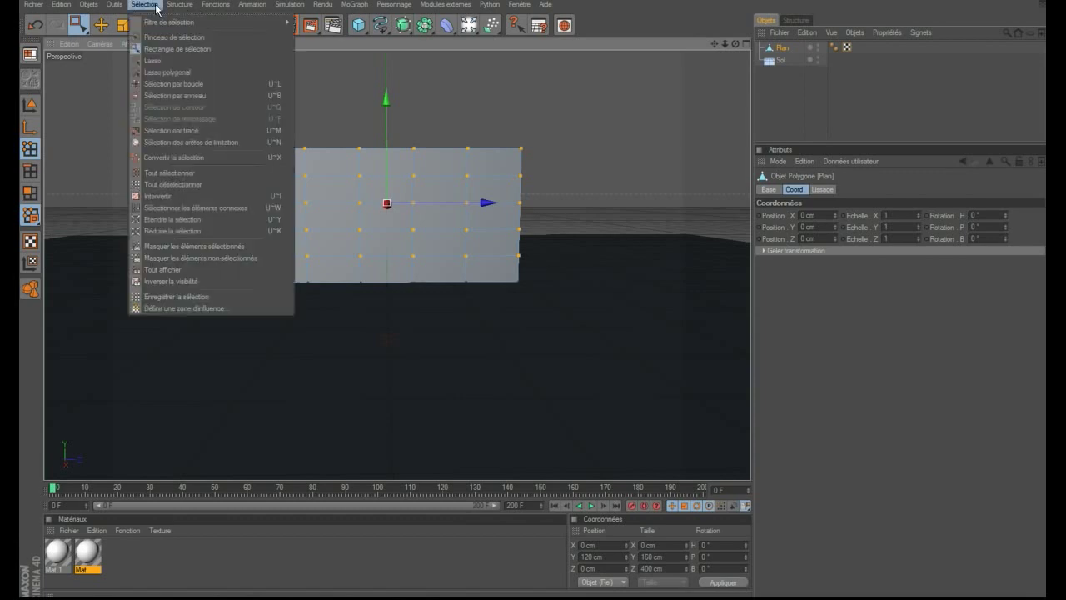
pyautogui.click(179, 308)
pyautogui.click(157, 322)
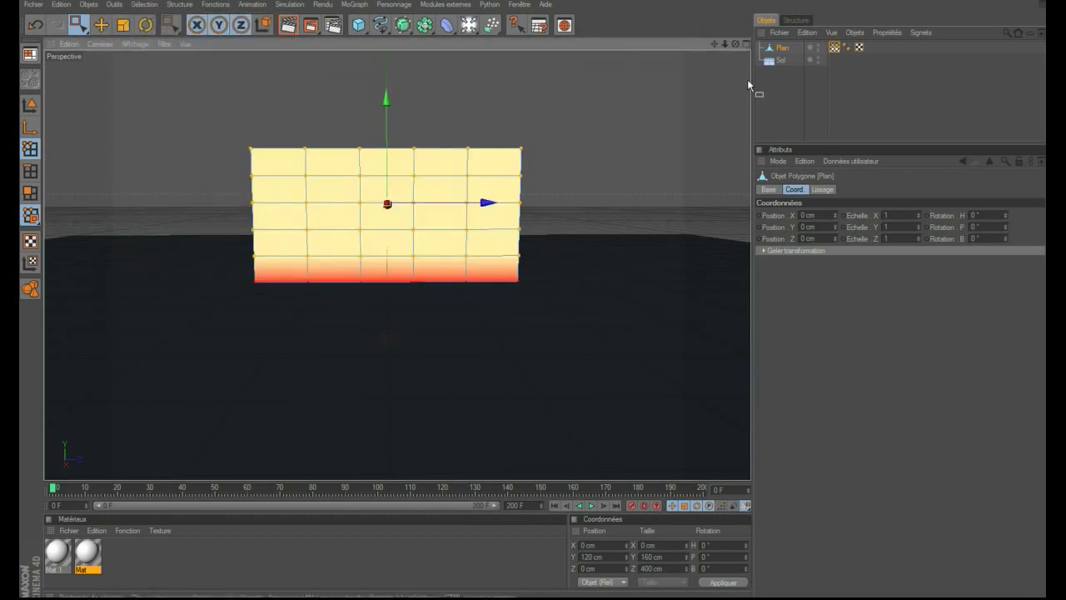
# - Orbit the view, reselect the Plan object and return to Model mode
pyautogui.moveTo(737, 44); pyautogui.dragTo(776, 100)
pyautogui.click(779, 99)
pyautogui.click(788, 48)
pyautogui.click(30, 105)
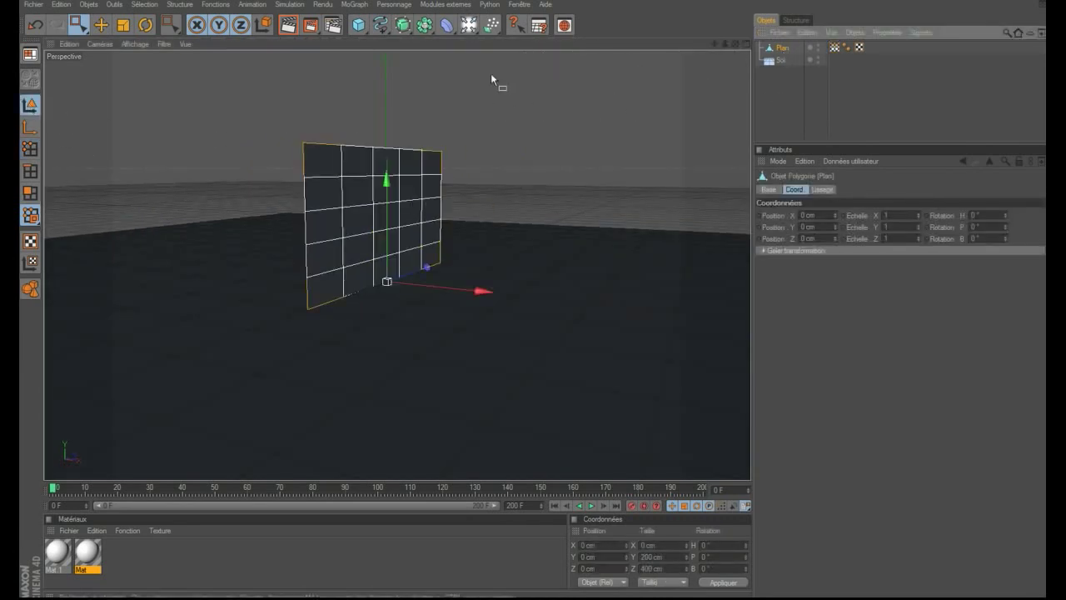
# - Put the plane inside a MoGraph Cloner set to 5 clones
pyautogui.click(358, 5)
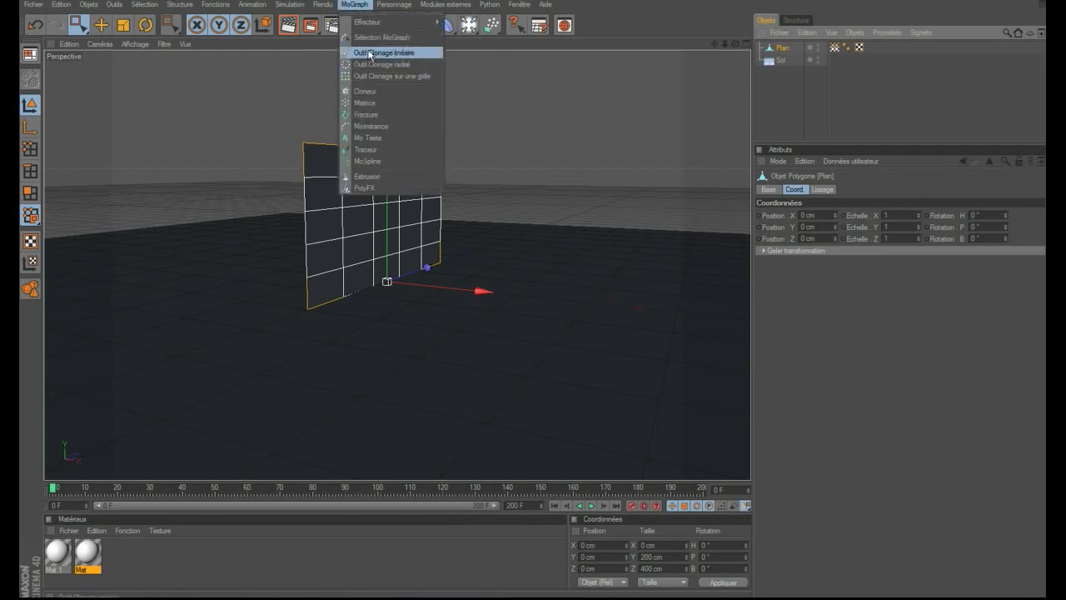
pyautogui.click(371, 90)
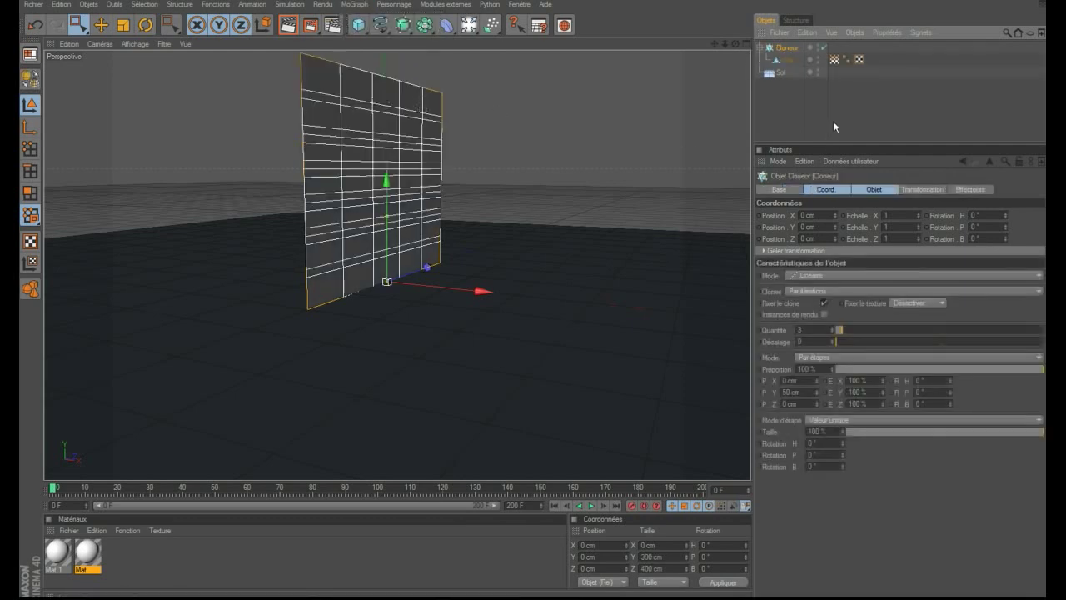
pyautogui.doubleClick(809, 331)
pyautogui.write('5')
pyautogui.press('Return')
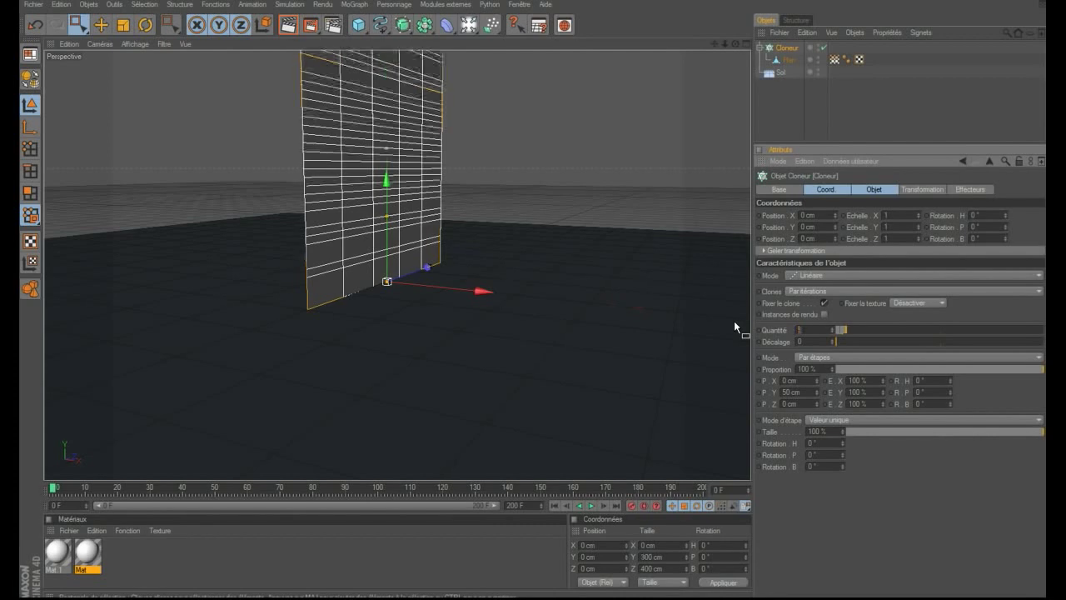
# - Make the cloner Radial from 85° to 89° and apply the red Mat material
pyautogui.click(804, 275)
pyautogui.click(808, 309)
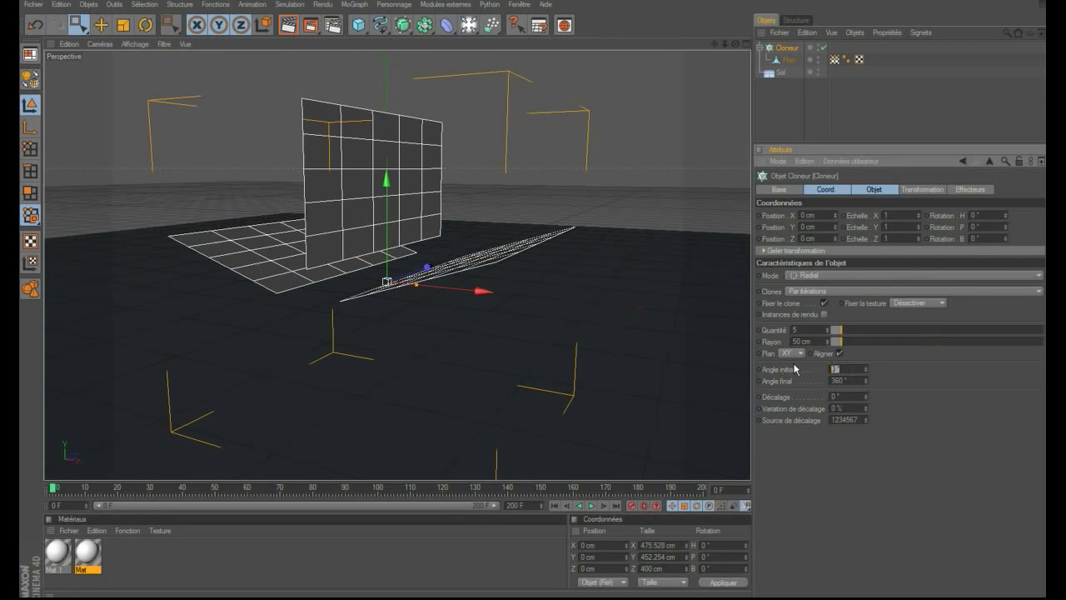
pyautogui.press('Return')
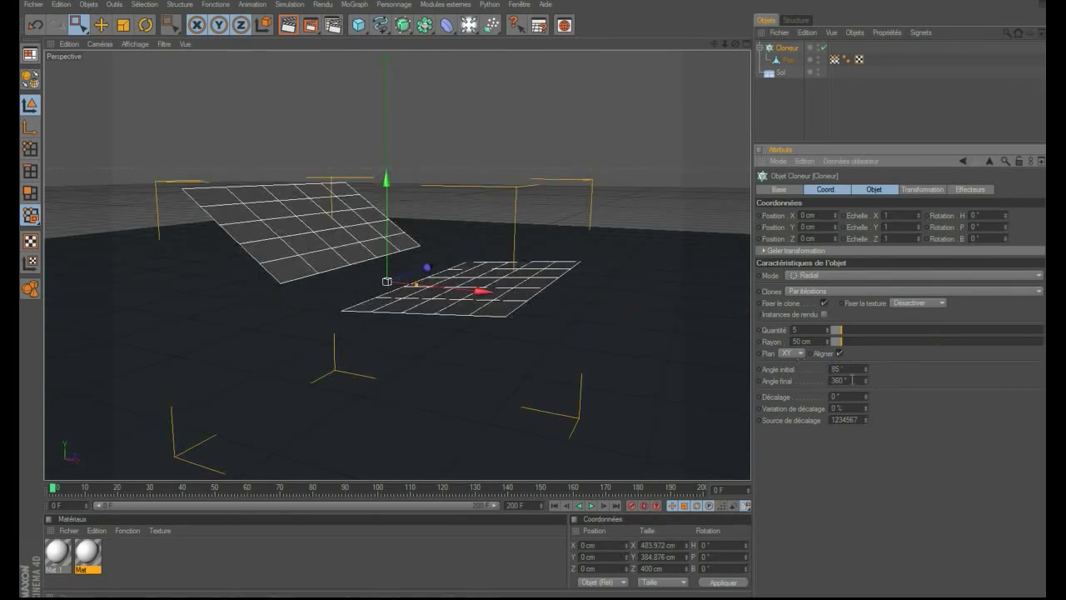
pyautogui.write('39')
pyautogui.press('Return')
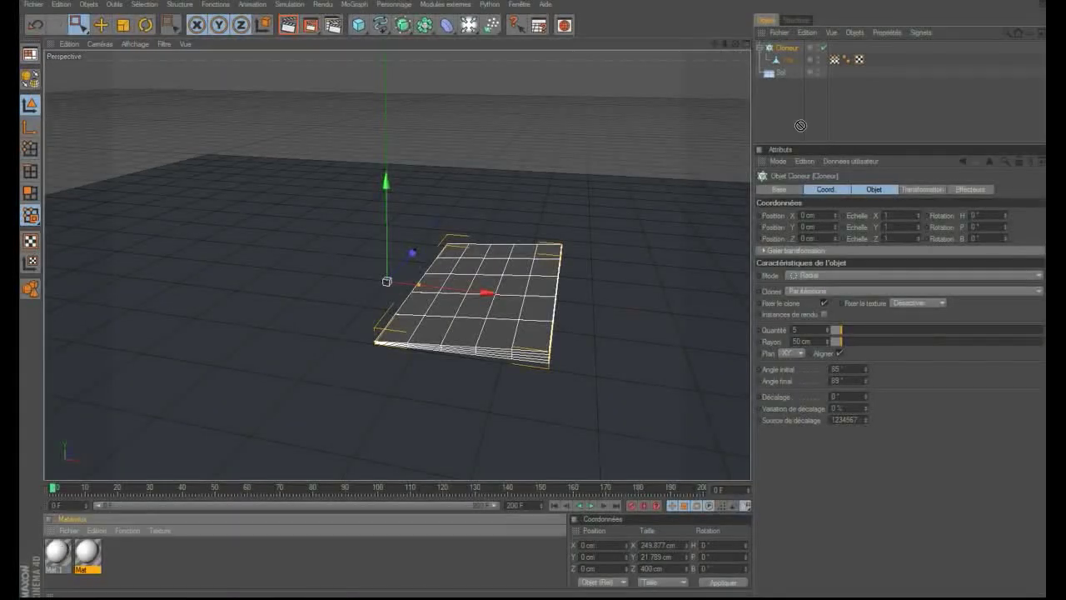
pyautogui.moveTo(795, 46); pyautogui.dragTo(795, 46)
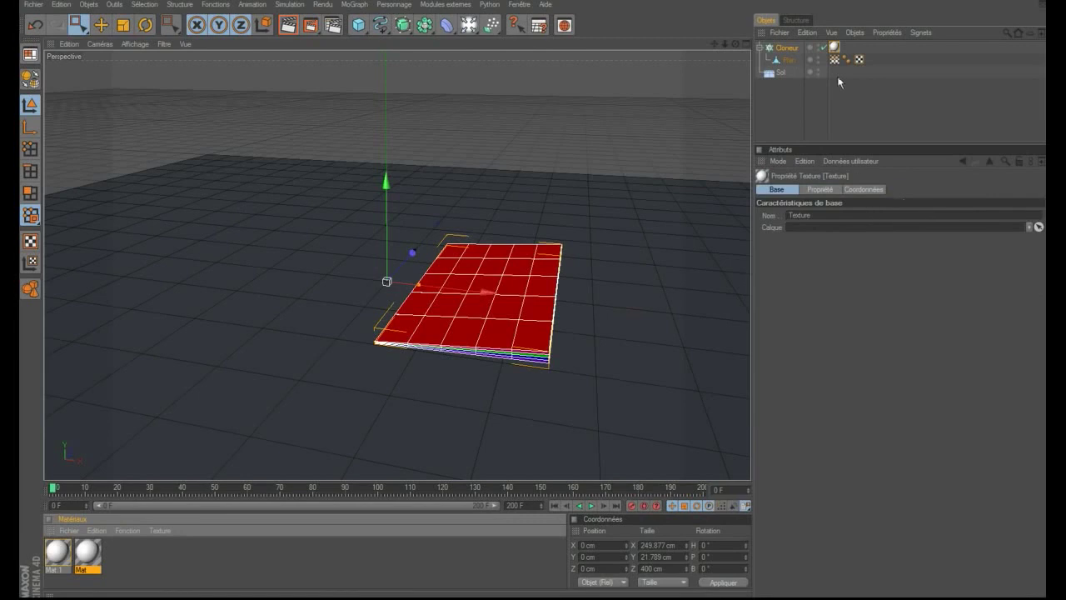
# - Set the red texture tag's Projection sélective to Avant (front only)
pyautogui.click(821, 189)
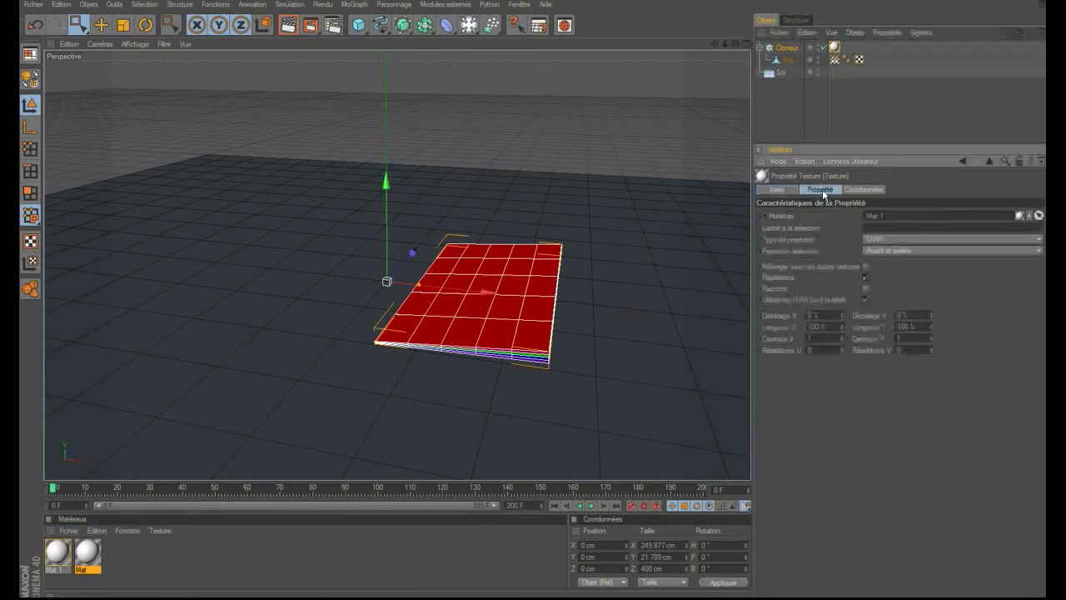
pyautogui.click(902, 249)
pyautogui.click(903, 271)
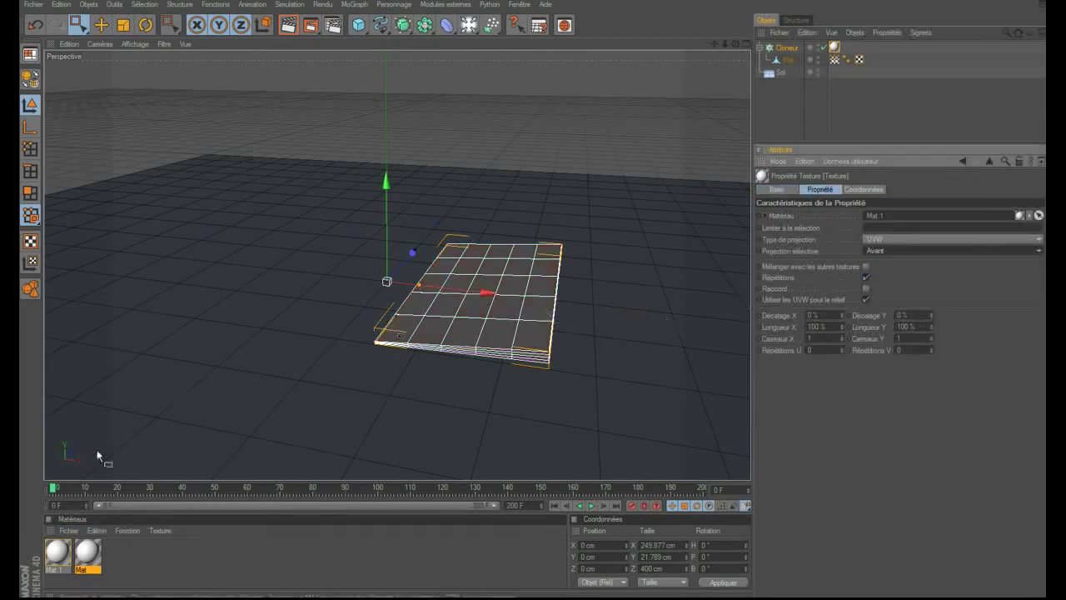
# - Add the magenta Mat to the cloner with front-only projection, then select cloner and floor
pyautogui.moveTo(87, 552); pyautogui.dragTo(790, 50)
pyautogui.click(900, 250)
pyautogui.click(897, 275)
pyautogui.click(801, 113)
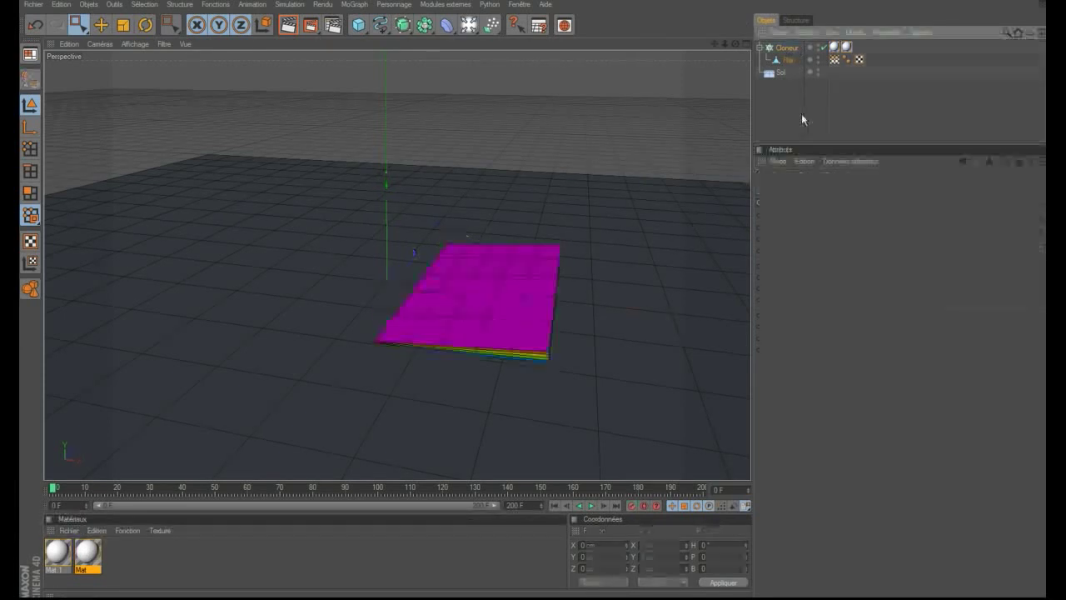
pyautogui.click(793, 49)
pyautogui.click(759, 46)
pyautogui.moveTo(784, 87); pyautogui.dragTo(776, 42)
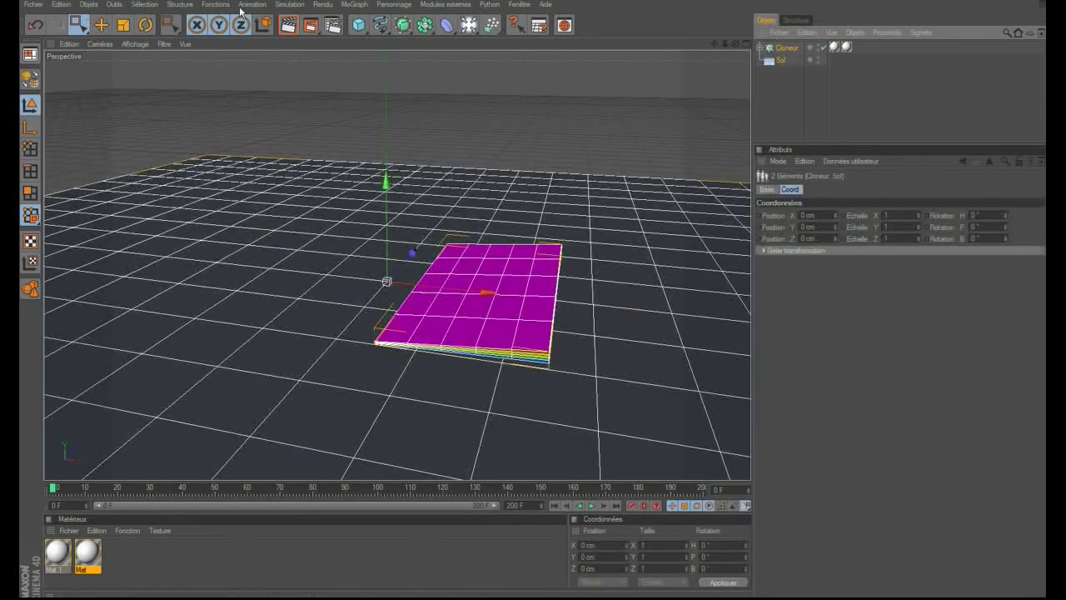
# - Add a Dynamics body tag to the cloner and show its settings
pyautogui.click(283, 9)
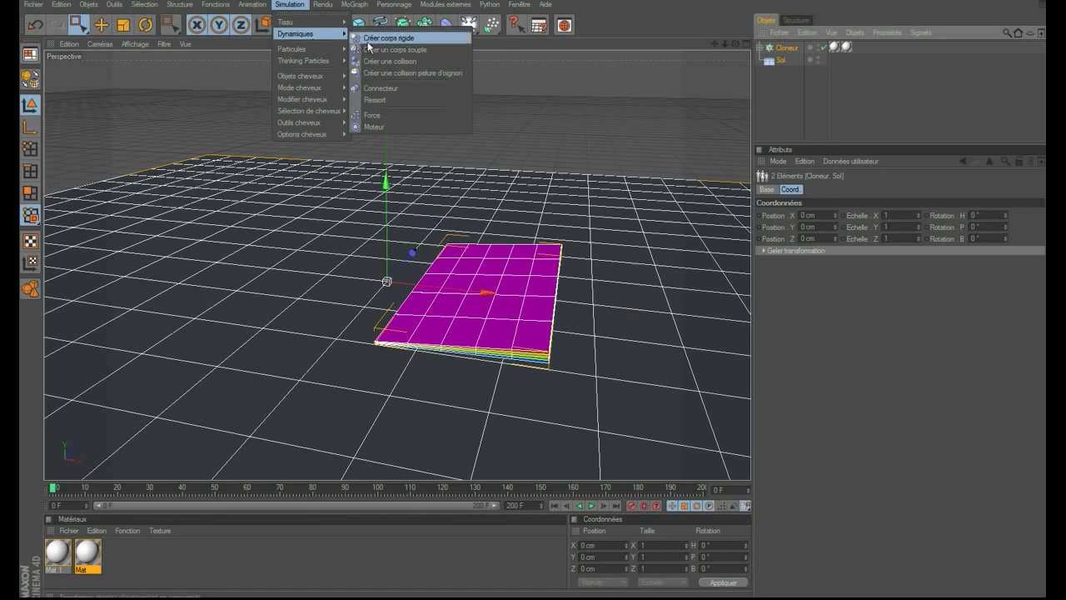
pyautogui.click(369, 46)
pyautogui.click(778, 102)
pyautogui.click(834, 47)
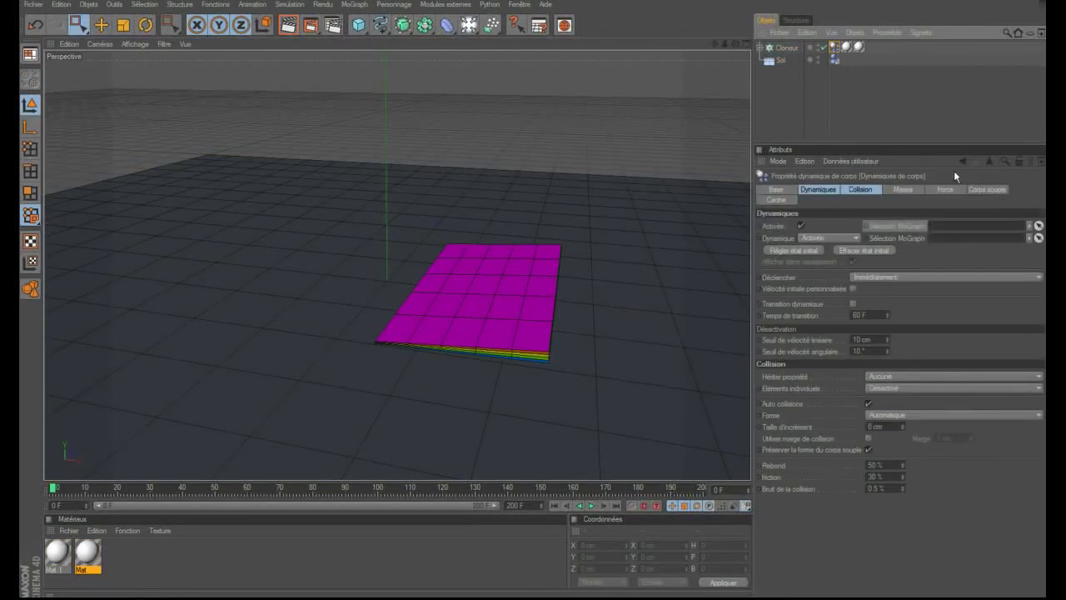
# - Make it a Polygons/Lines soft body using the plane's influence zone as mass map
pyautogui.click(987, 189)
pyautogui.click(865, 226)
pyautogui.click(873, 249)
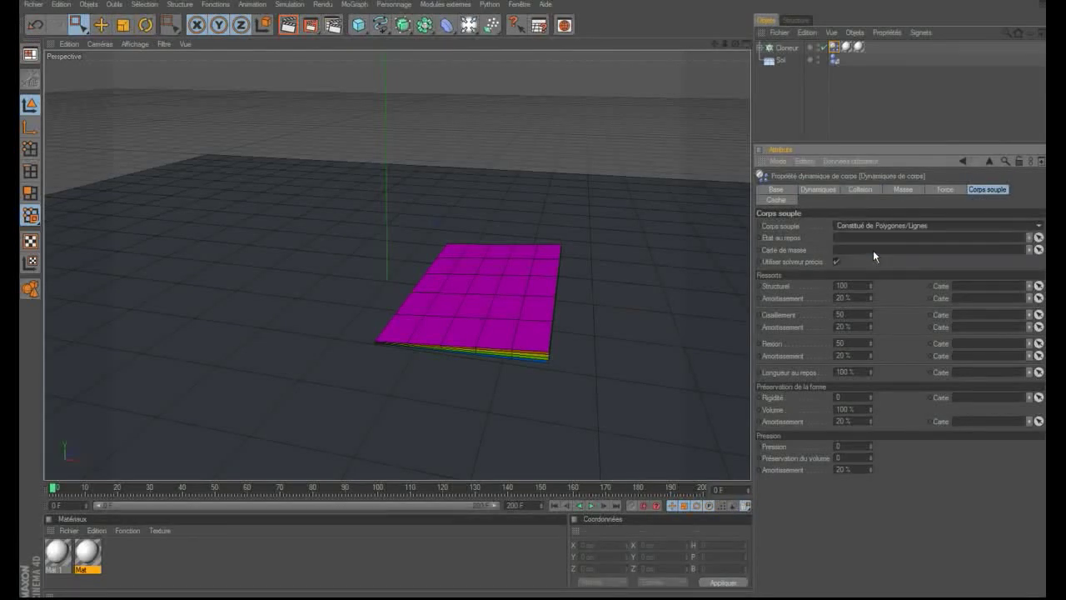
pyautogui.click(759, 47)
pyautogui.moveTo(836, 63); pyautogui.dragTo(878, 253)
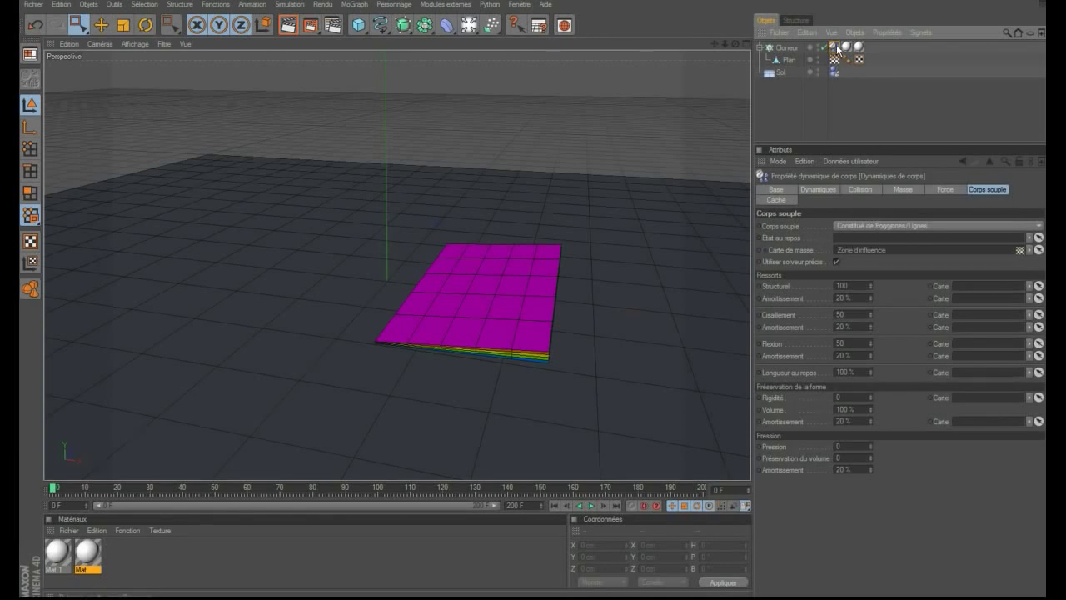
# - Set collision individual elements to Niveau le plus haut with Moving Mesh shape
pyautogui.click(834, 190)
pyautogui.keyDown('shift'); pyautogui.click(849, 190); pyautogui.keyUp('shift')
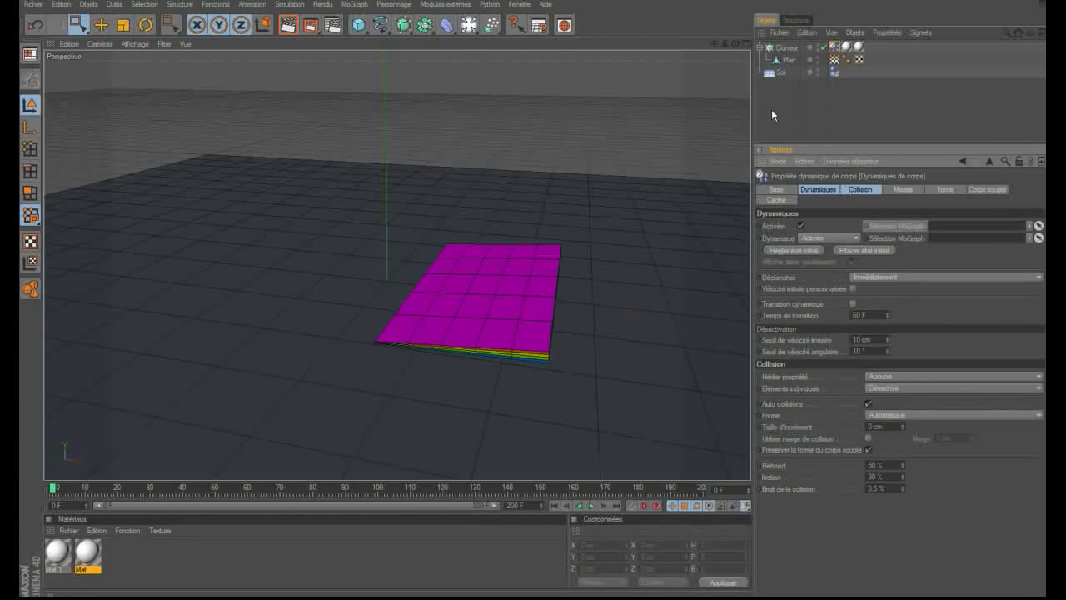
pyautogui.click(908, 386)
pyautogui.click(910, 412)
pyautogui.click(910, 415)
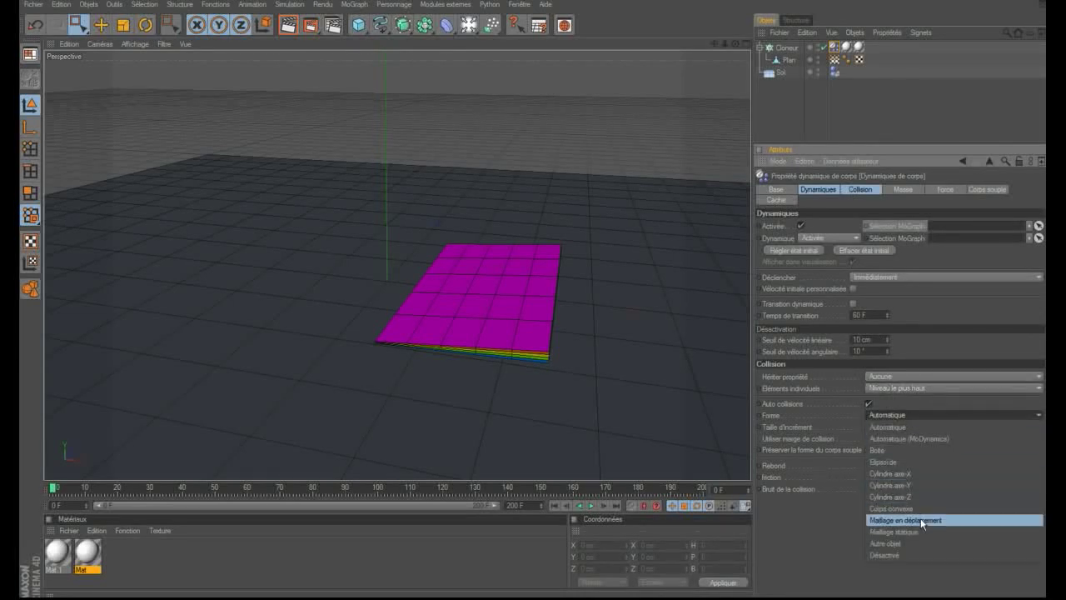
pyautogui.click(921, 519)
pyautogui.click(798, 93)
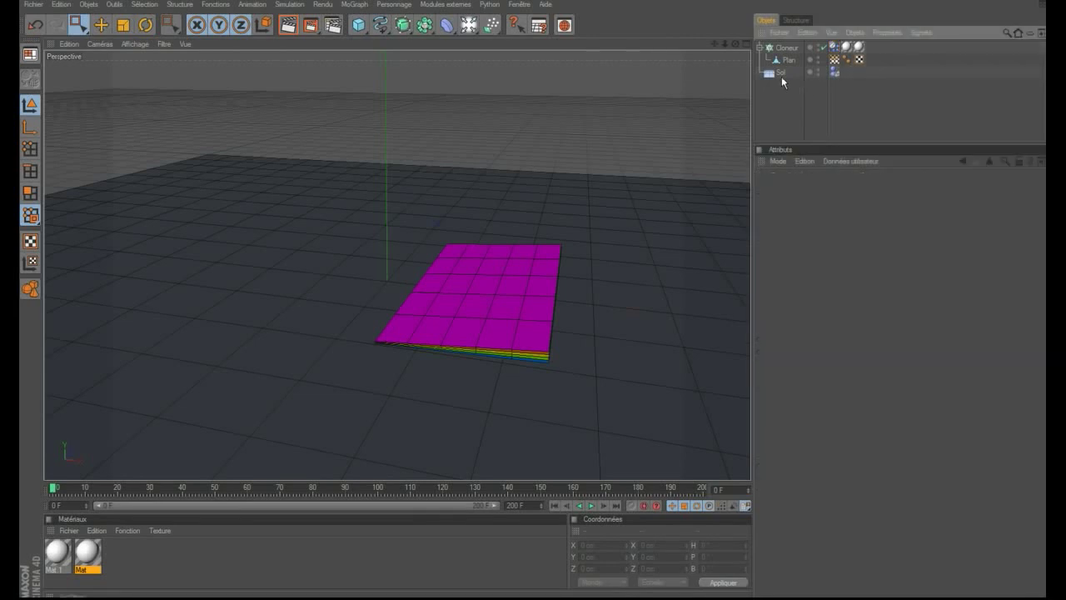
# - Add a Rotation force and rotate it to H -20° and P 10°
pyautogui.click(489, 29)
pyautogui.click(512, 80)
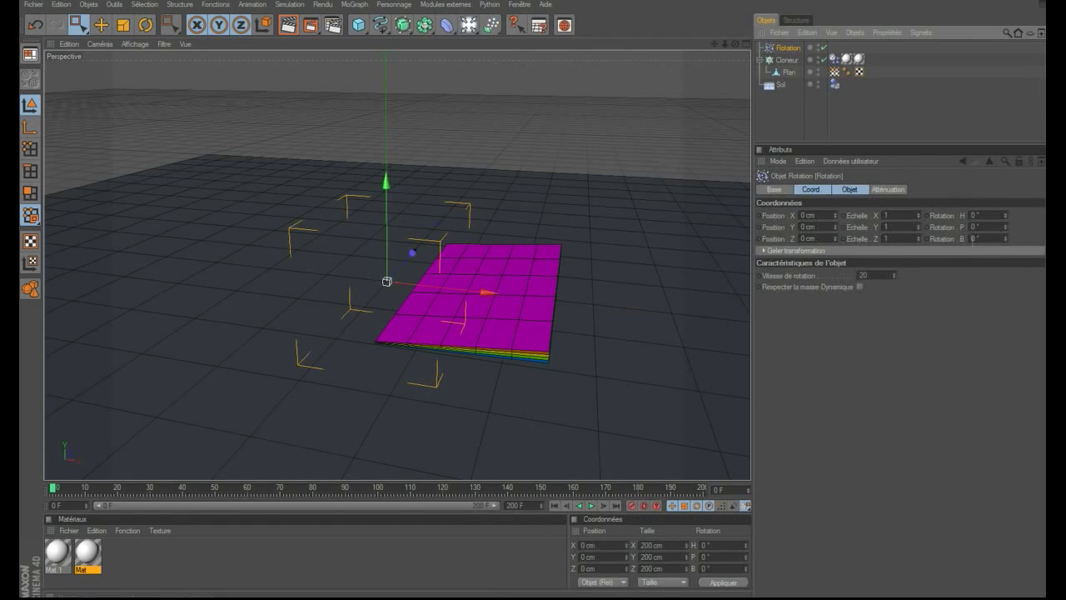
pyautogui.click(976, 215)
pyautogui.write('-20')
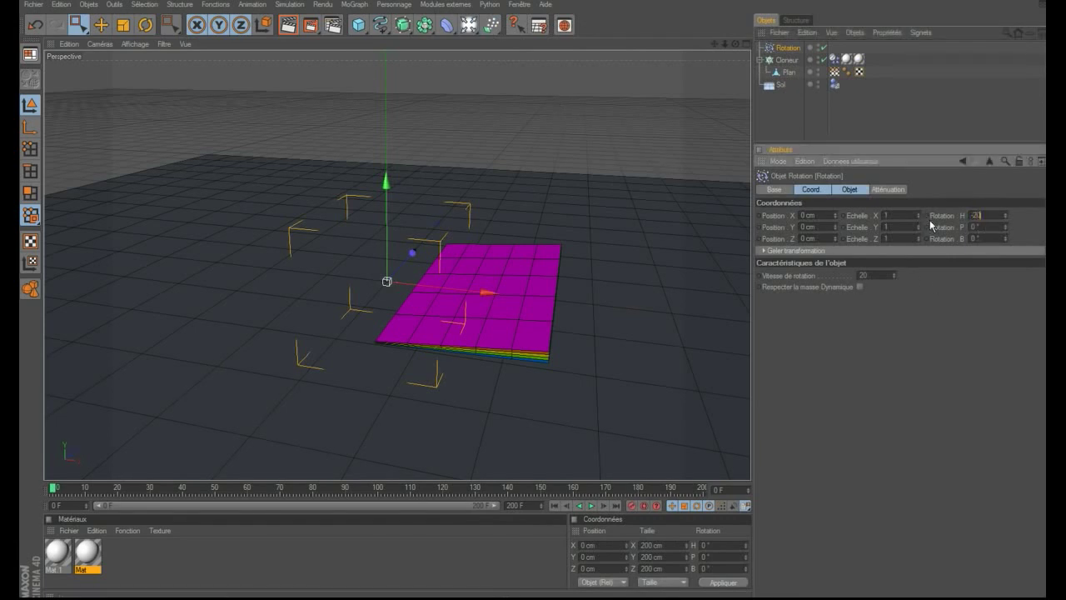
pyautogui.press('Return')
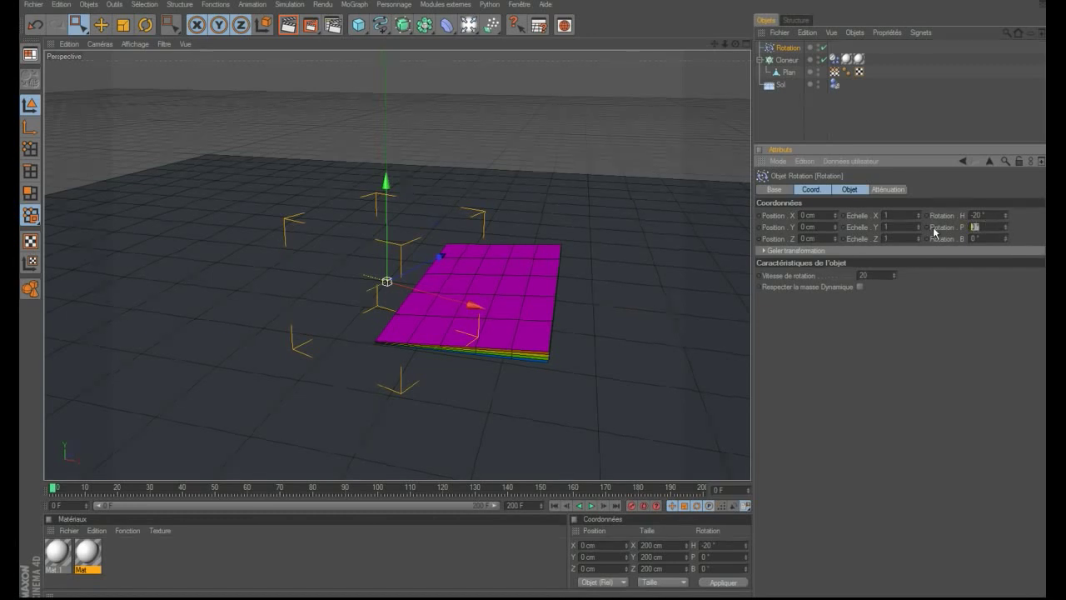
pyautogui.write('10')
pyautogui.press('Return')
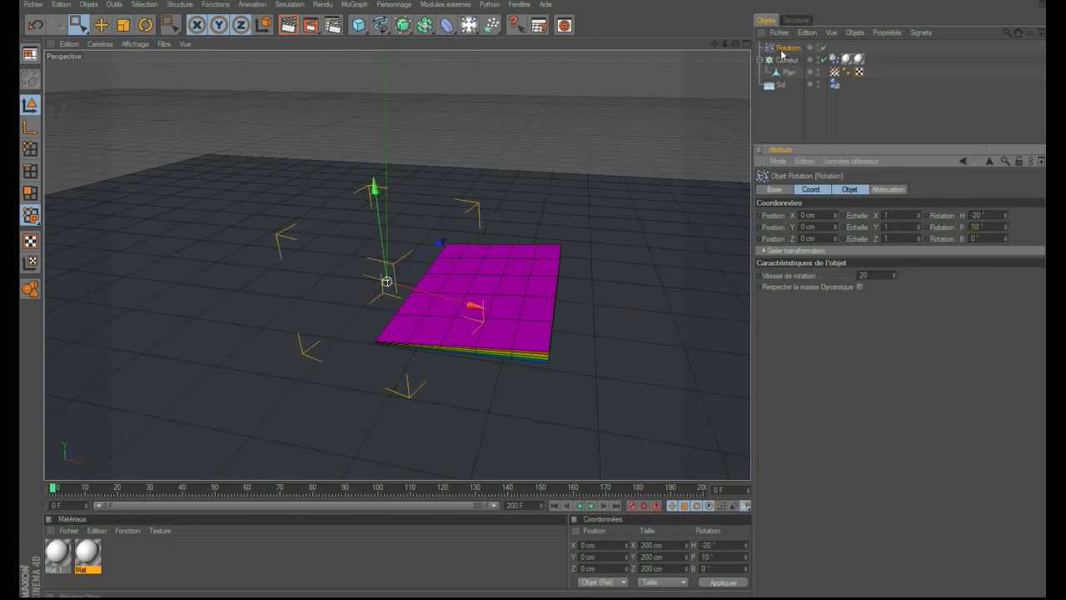
# - Add Rotation to the body tag's force list with Mode force Inclure, then select Rotation
pyautogui.click(834, 59)
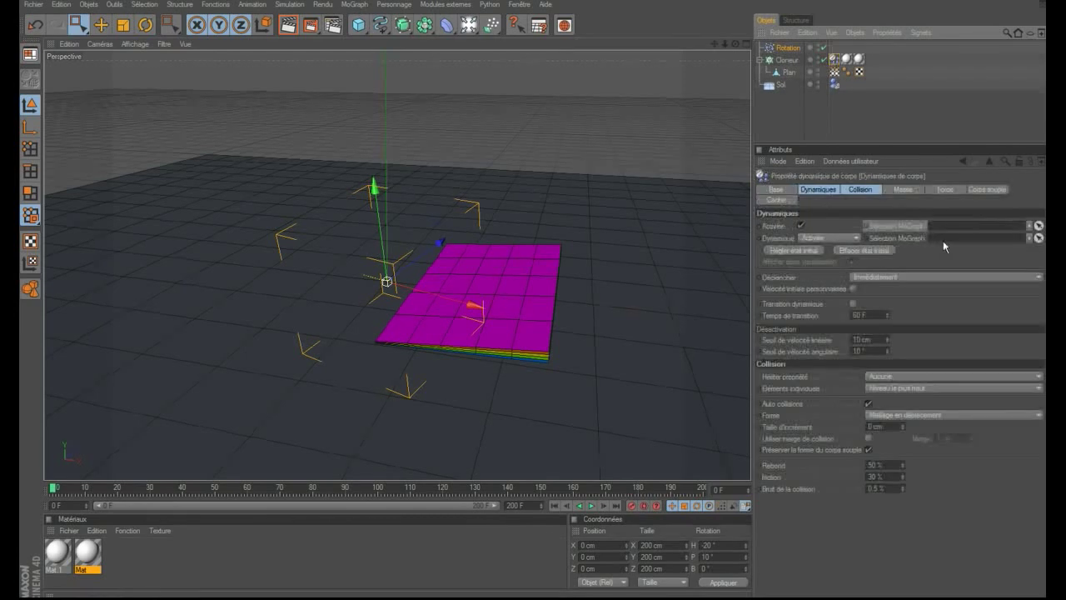
pyautogui.click(945, 189)
pyautogui.moveTo(787, 51); pyautogui.dragTo(872, 293)
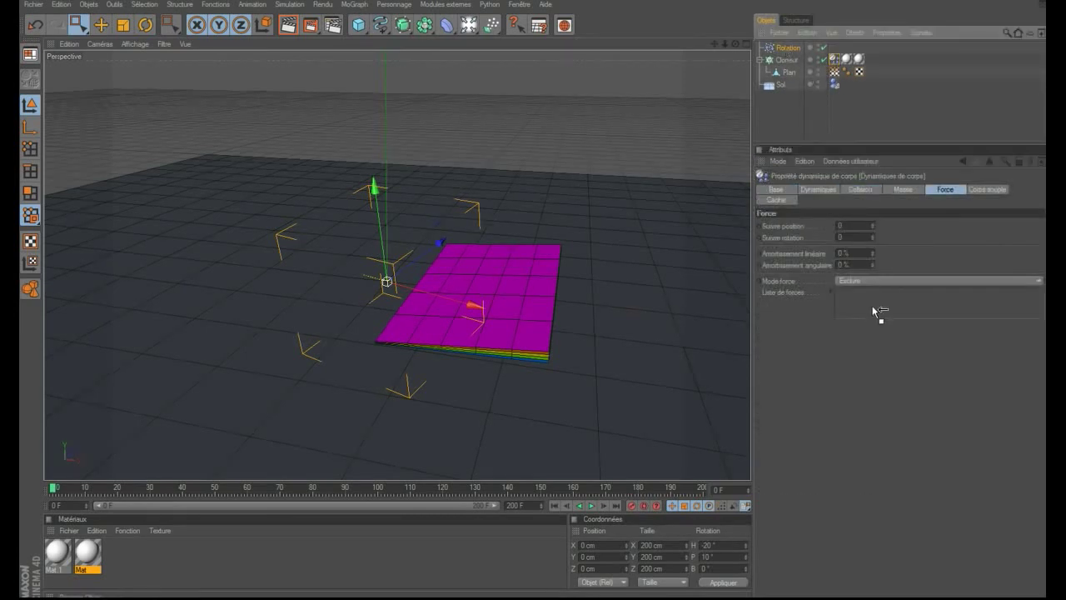
pyautogui.click(867, 282)
pyautogui.click(869, 293)
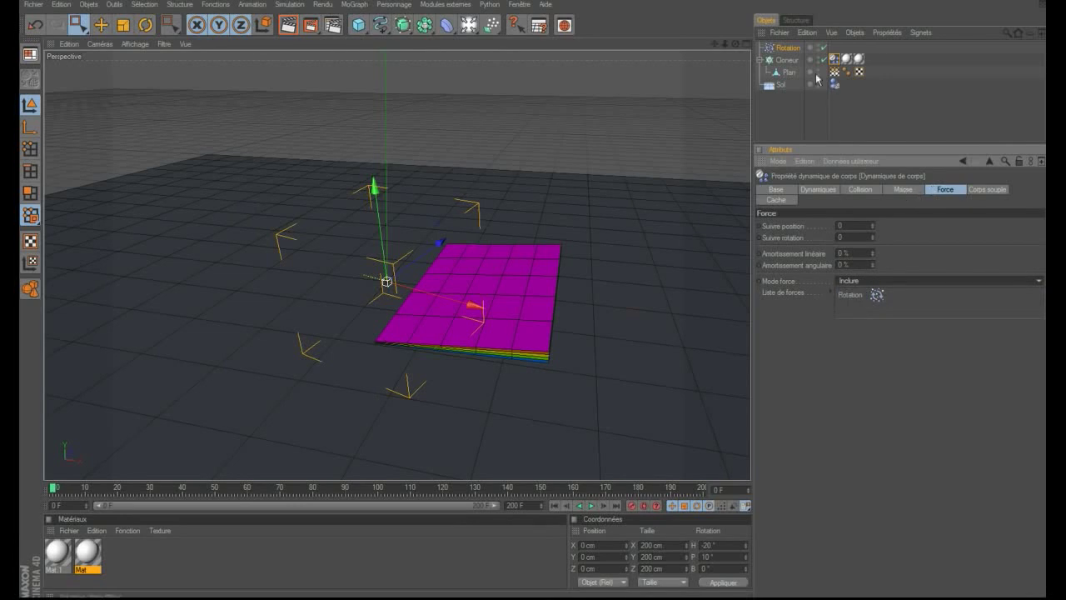
pyautogui.click(787, 48)
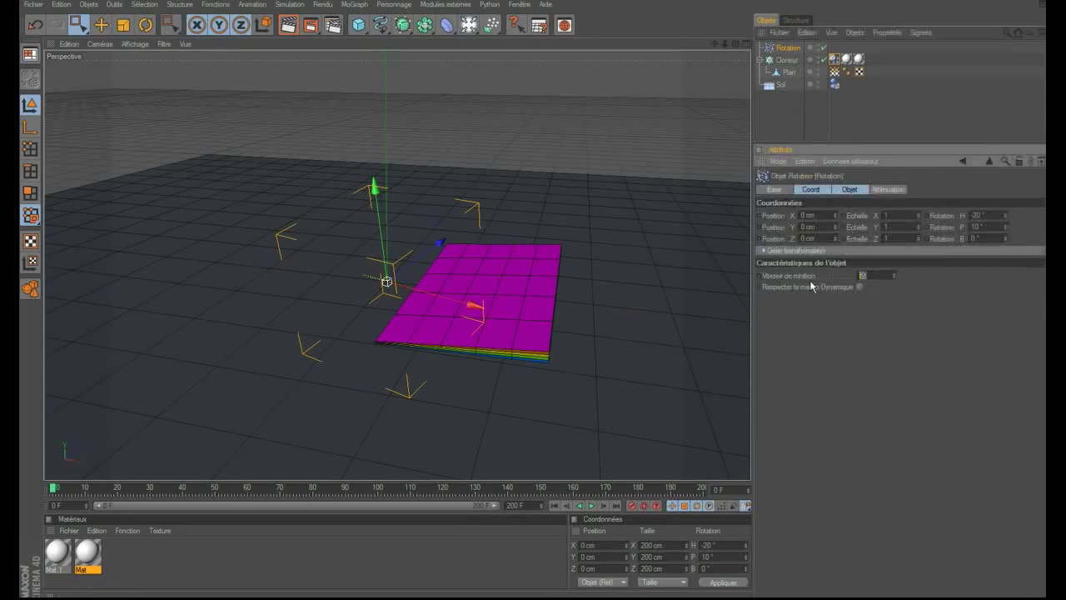
# - Play the flip with rotation speed 60, rewind to frame 0, and select the Cloner
pyautogui.click(592, 506)
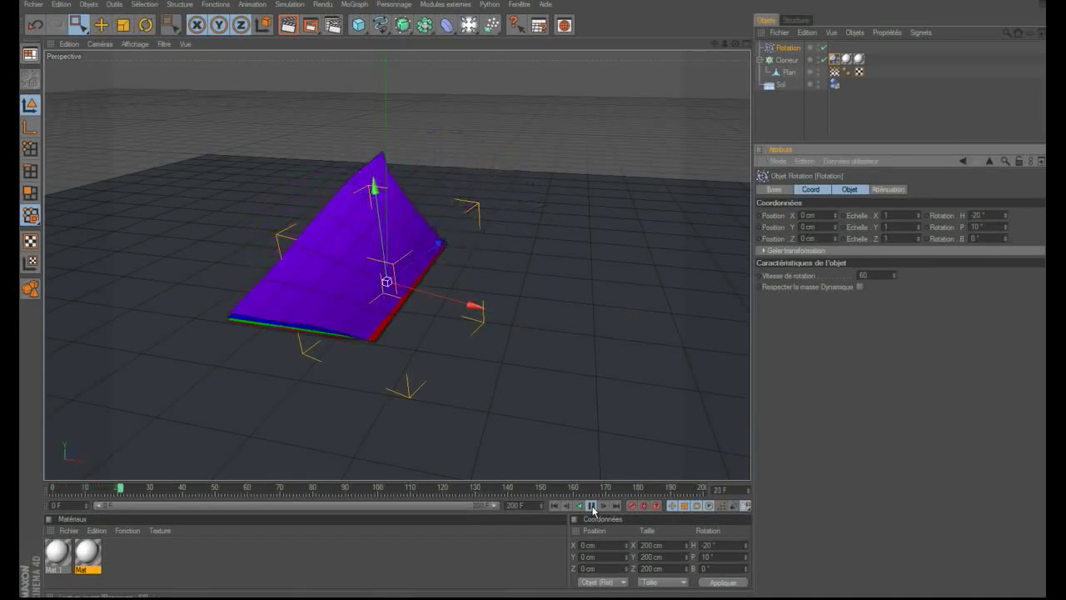
pyautogui.click(554, 506)
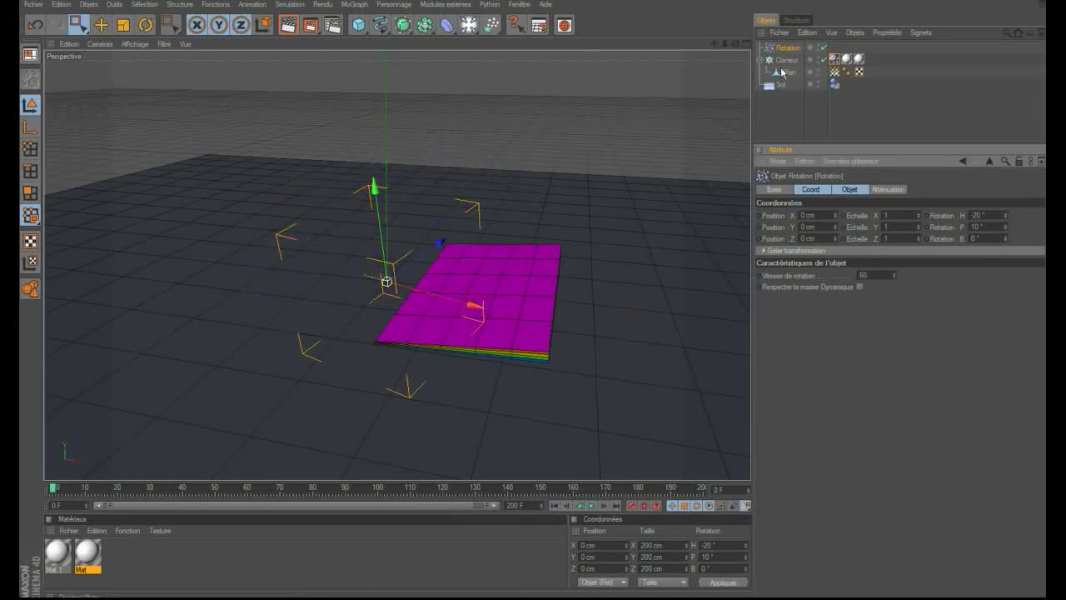
pyautogui.click(787, 60)
# - Set the cloner radius to 7 cm, play the simulation, then stop and rewind
pyautogui.click(804, 352)
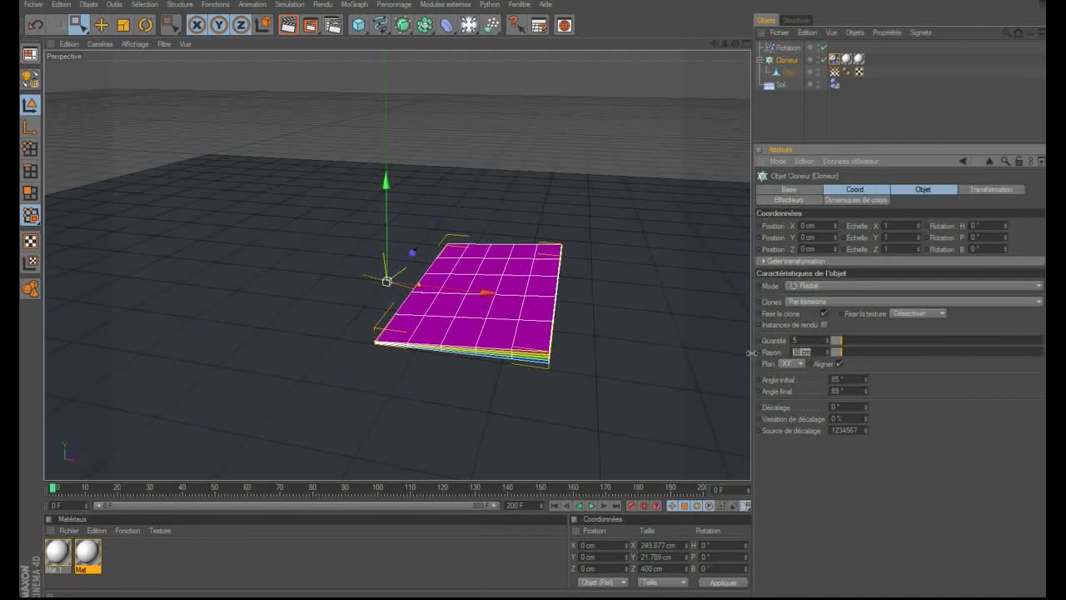
pyautogui.write('7')
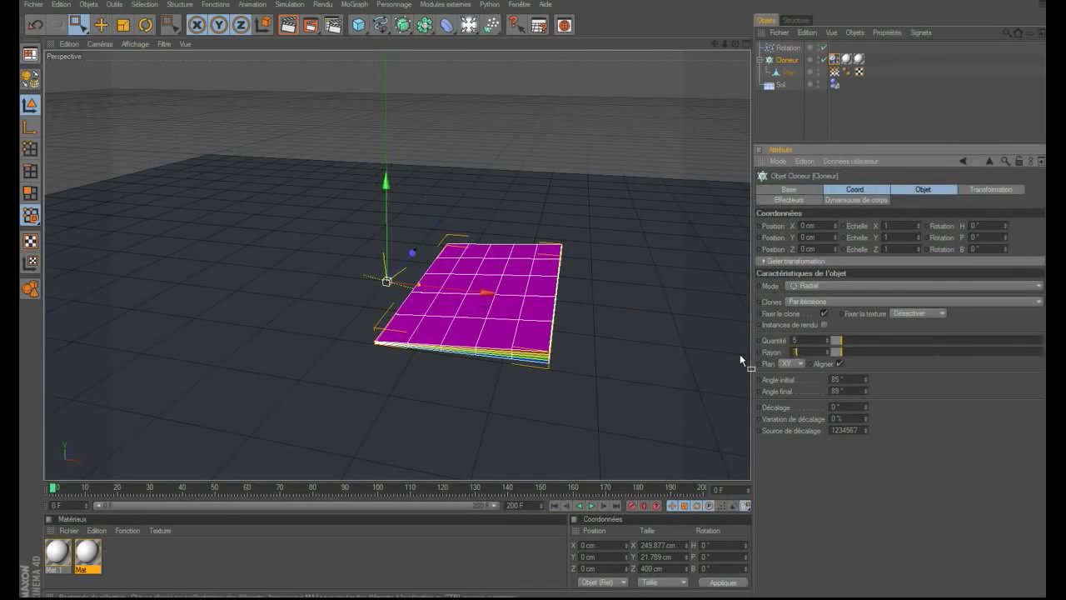
pyautogui.press('Return')
pyautogui.click(591, 506)
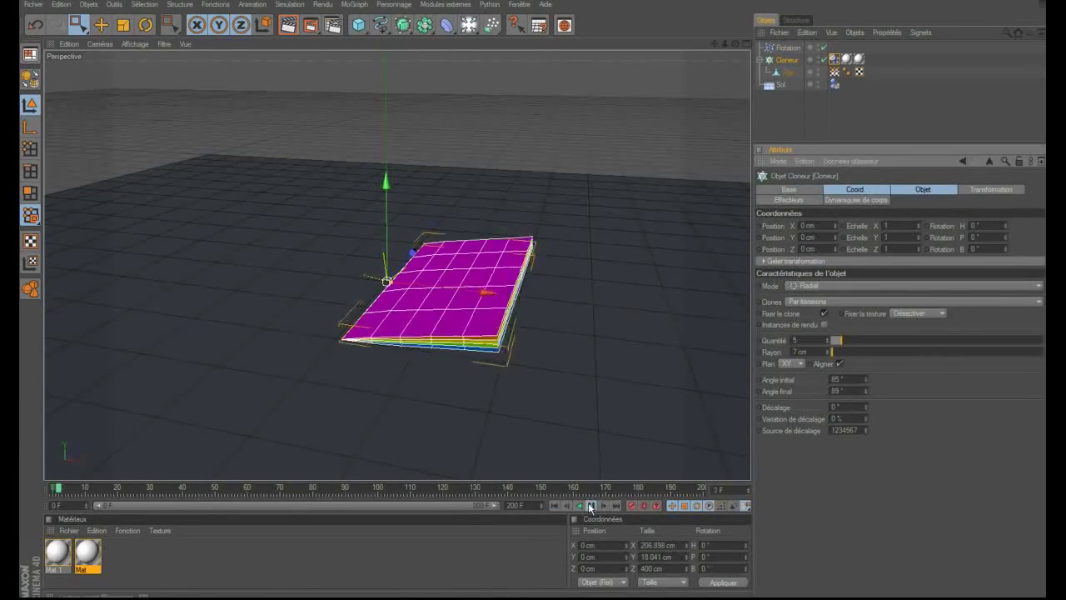
pyautogui.click(590, 506)
pyautogui.click(559, 505)
# - Orbit and zoom the view in close on the stacked page edges
pyautogui.moveTo(738, 44)
pyautogui.mouseDown()
pyautogui.moveTo(700, 50)
pyautogui.moveTo(784, 62)
pyautogui.mouseUp()
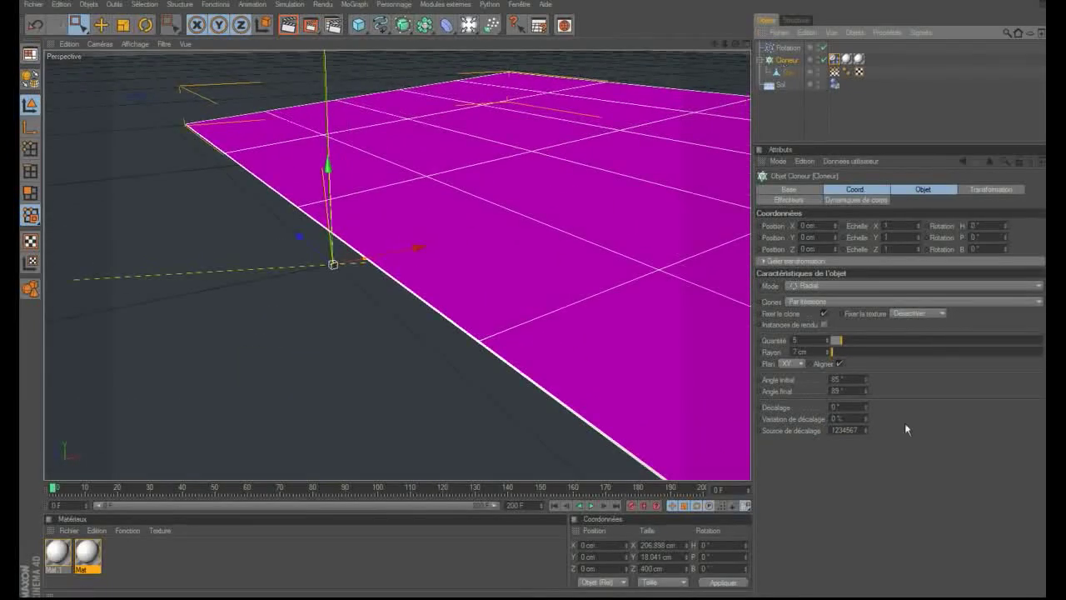
pyautogui.moveTo(846, 352); pyautogui.dragTo(864, 353)
pyautogui.moveTo(714, 43)
pyautogui.mouseDown()
pyautogui.moveTo(691, 59)
pyautogui.moveTo(311, 91)
pyautogui.mouseUp()
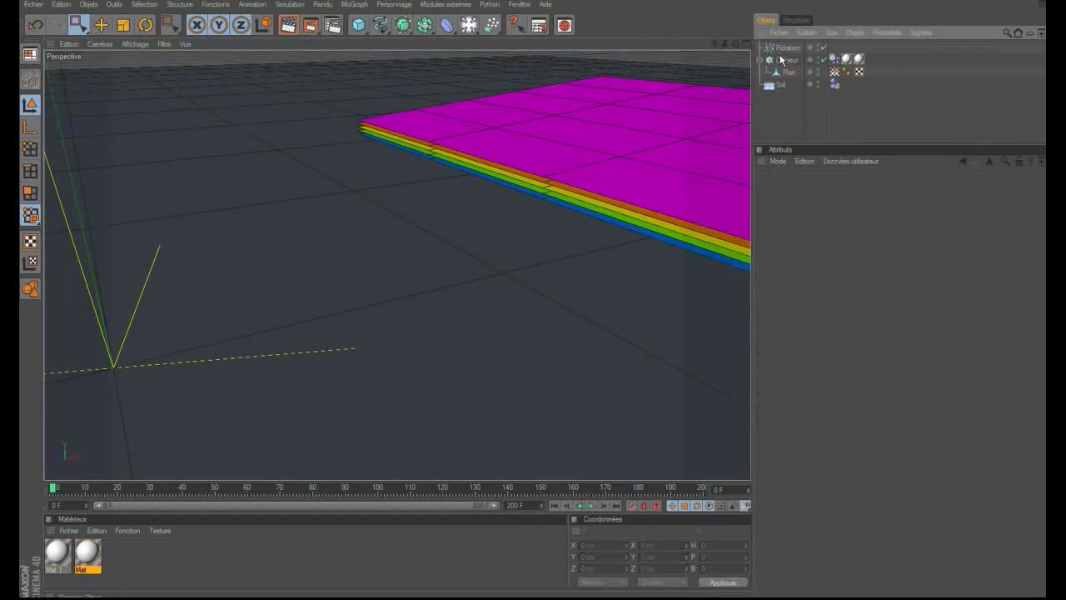
# - Start a MoGraph Selection brush on the Cloneur and paint the top page
pyautogui.click(357, 5)
pyautogui.click(370, 38)
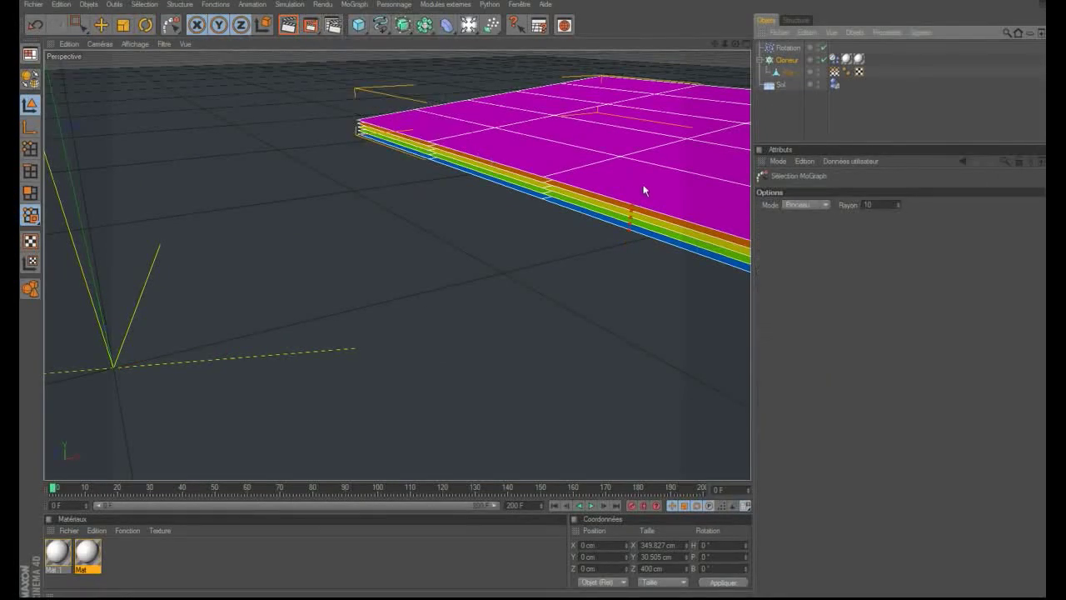
pyautogui.click(787, 96)
pyautogui.click(781, 61)
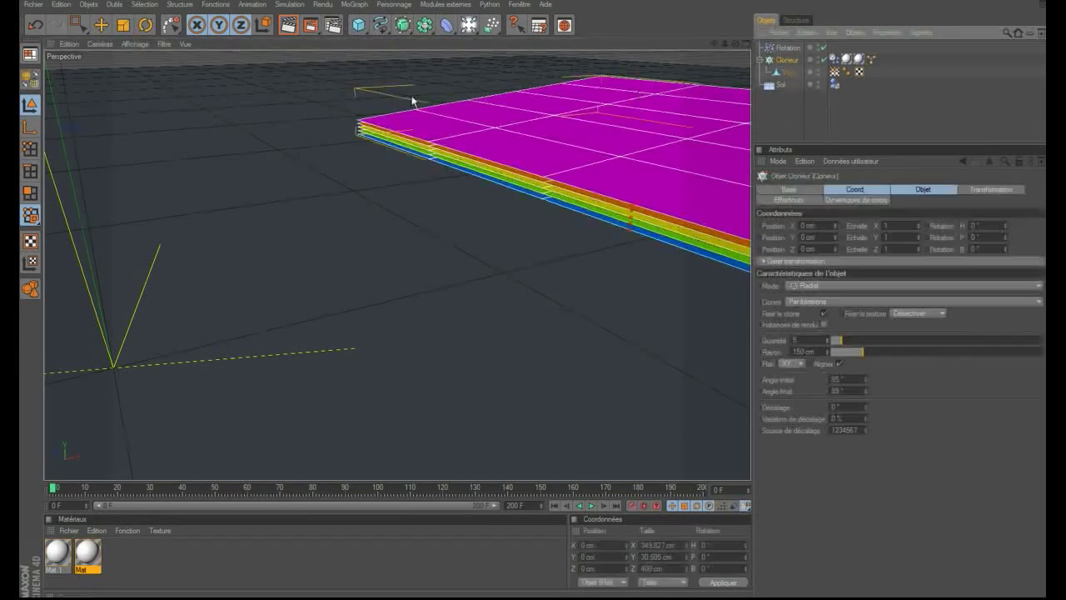
pyautogui.click(175, 27)
pyautogui.click(630, 207)
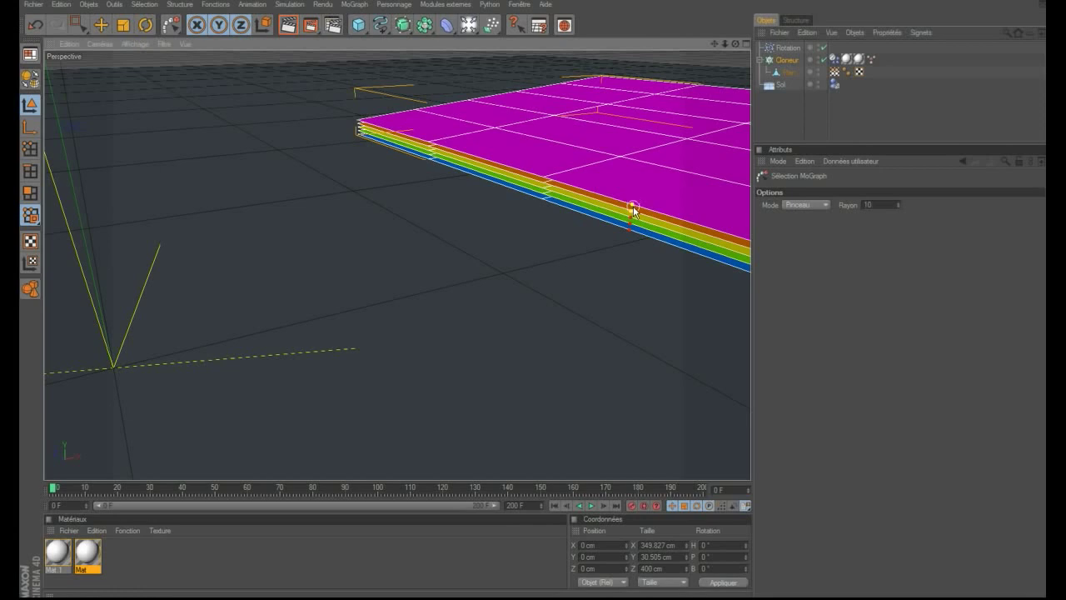
pyautogui.click(790, 99)
# - Reselect the Cloneur, mark the top clone page as selected, and view the stack from above
pyautogui.click(786, 60)
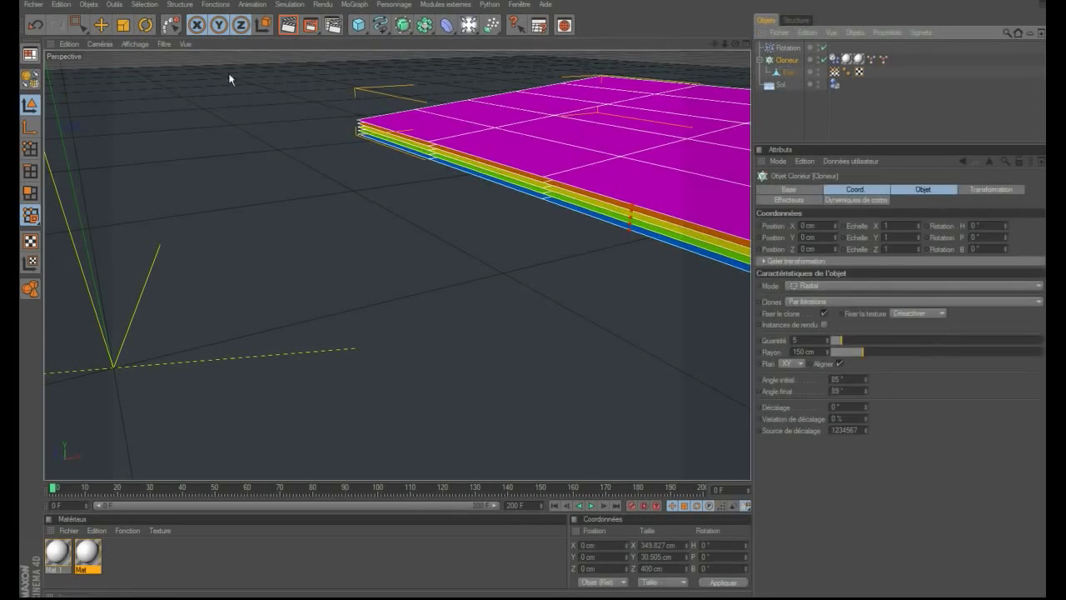
pyautogui.click(175, 27)
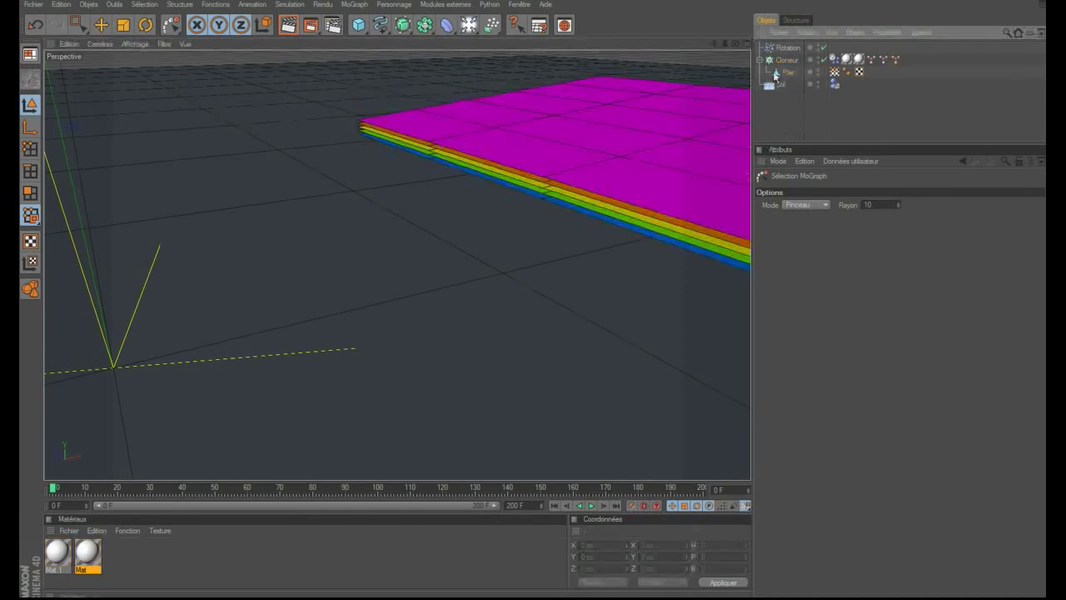
pyautogui.click(783, 61)
pyautogui.click(176, 30)
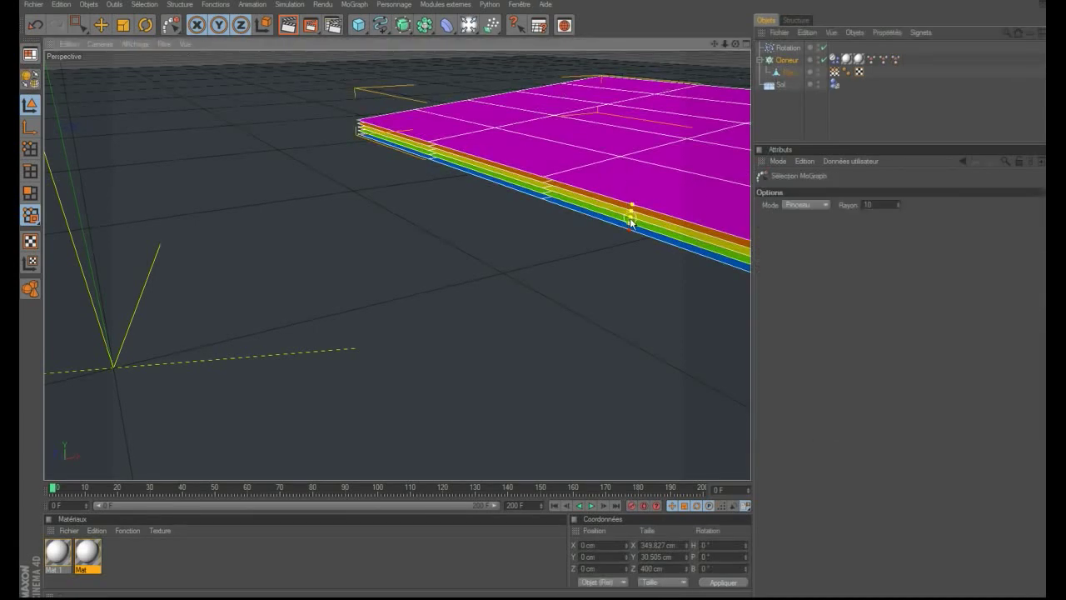
pyautogui.click(741, 68)
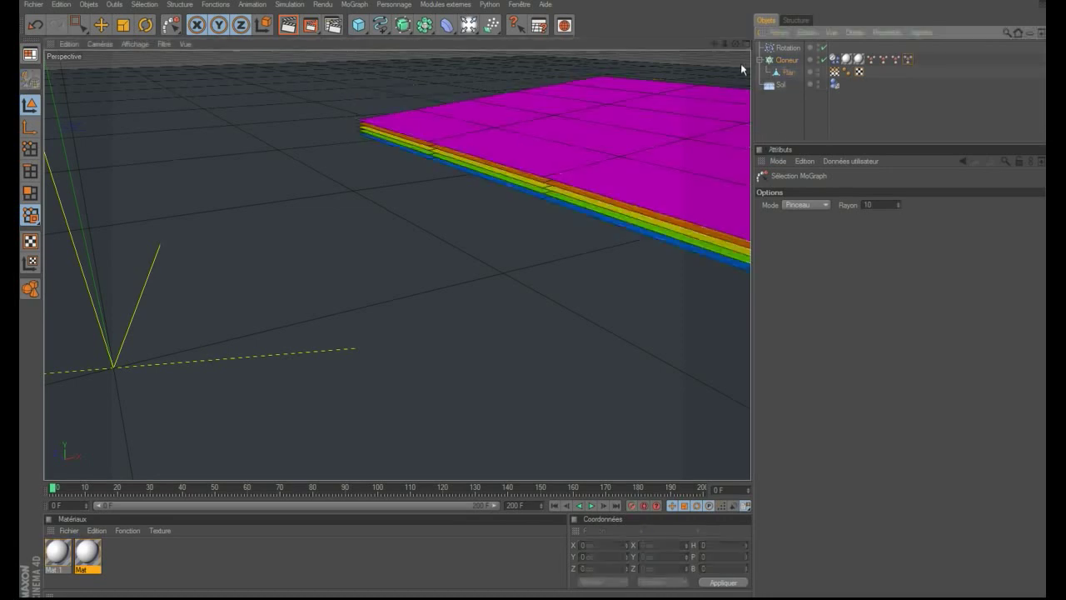
pyautogui.moveTo(714, 49)
pyautogui.mouseDown()
pyautogui.moveTo(742, 44)
pyautogui.moveTo(713, 45)
pyautogui.moveTo(737, 62)
pyautogui.mouseUp()
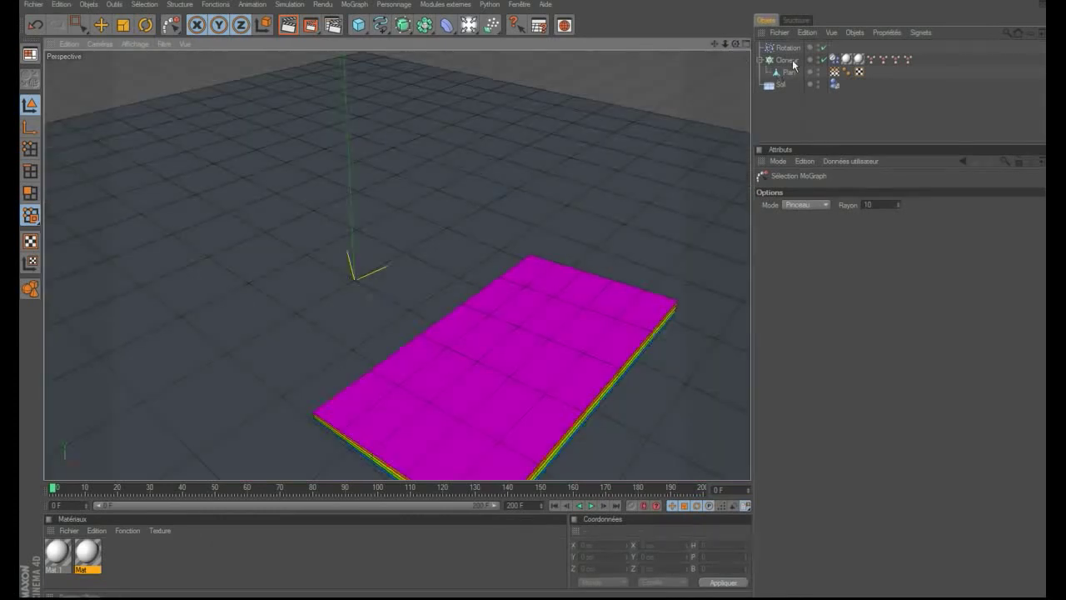
# - Set the Cloneur radius to 8 cm
pyautogui.click(786, 60)
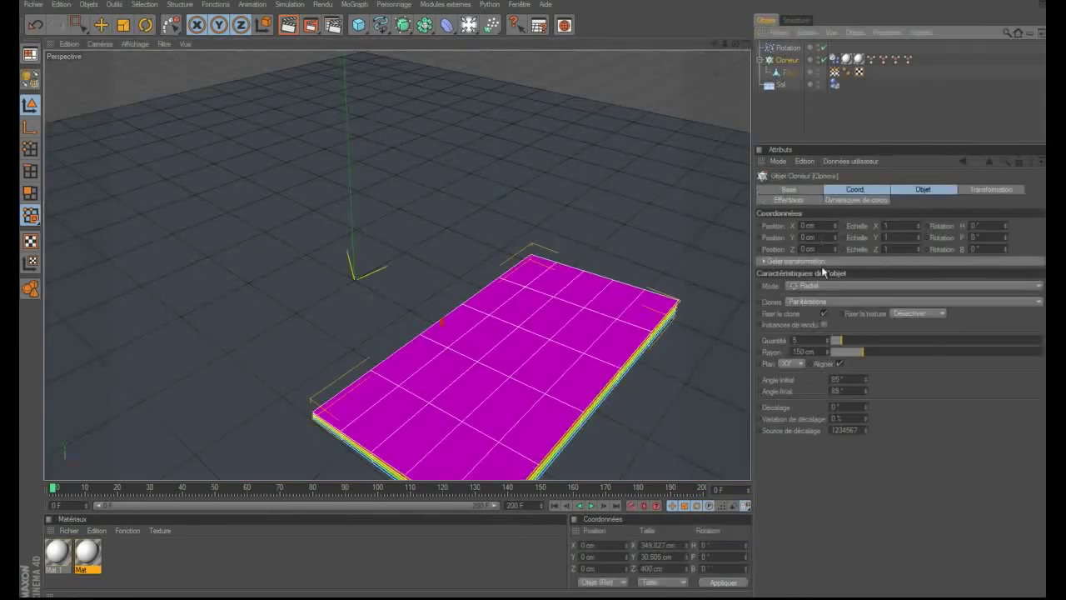
pyautogui.click(804, 351)
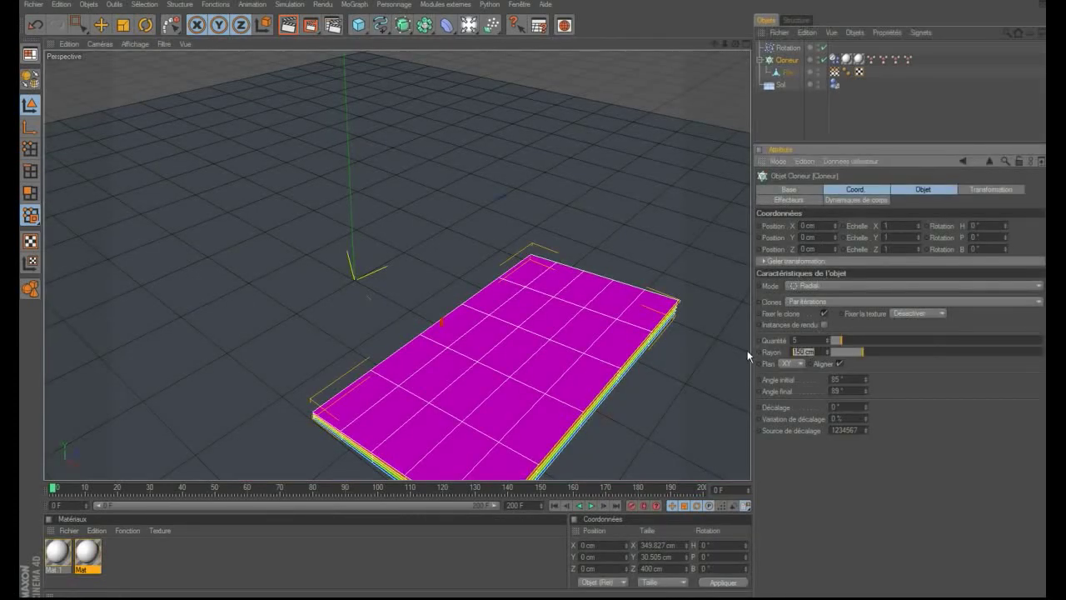
pyautogui.write('8')
pyautogui.press('Return')
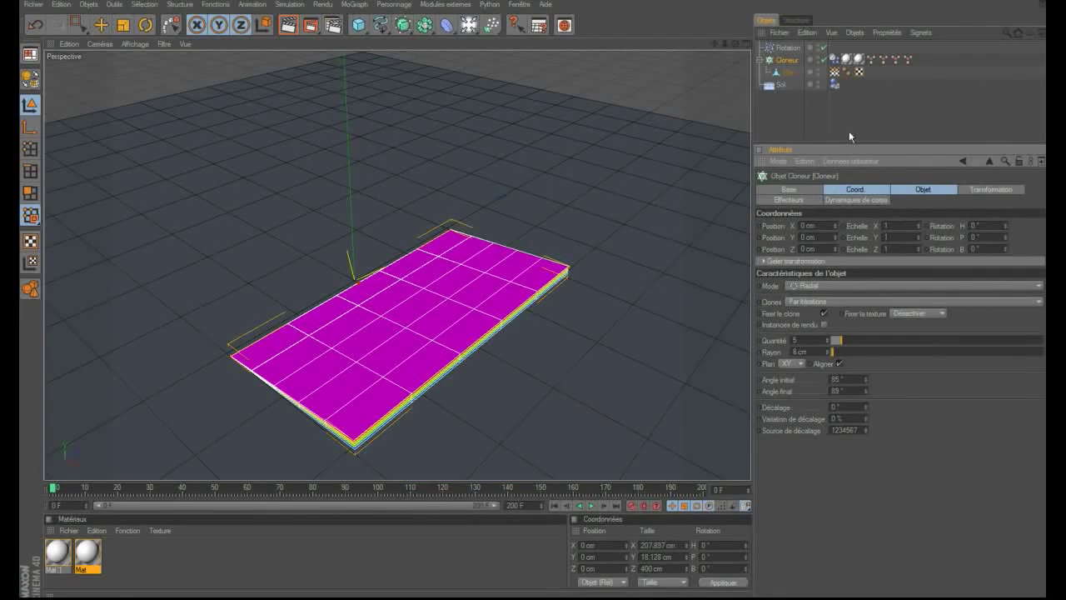
# - Link the MoGraph selection tag into the dynamics body tag's Dynamics settings
pyautogui.click(871, 59)
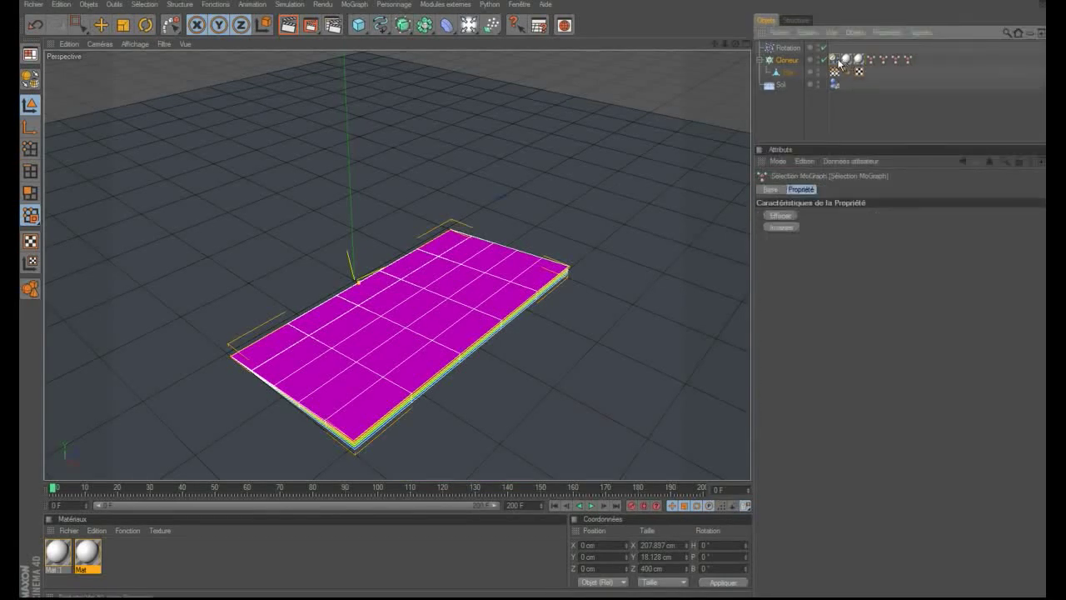
pyautogui.click(836, 60)
pyautogui.click(849, 189)
pyautogui.click(819, 189)
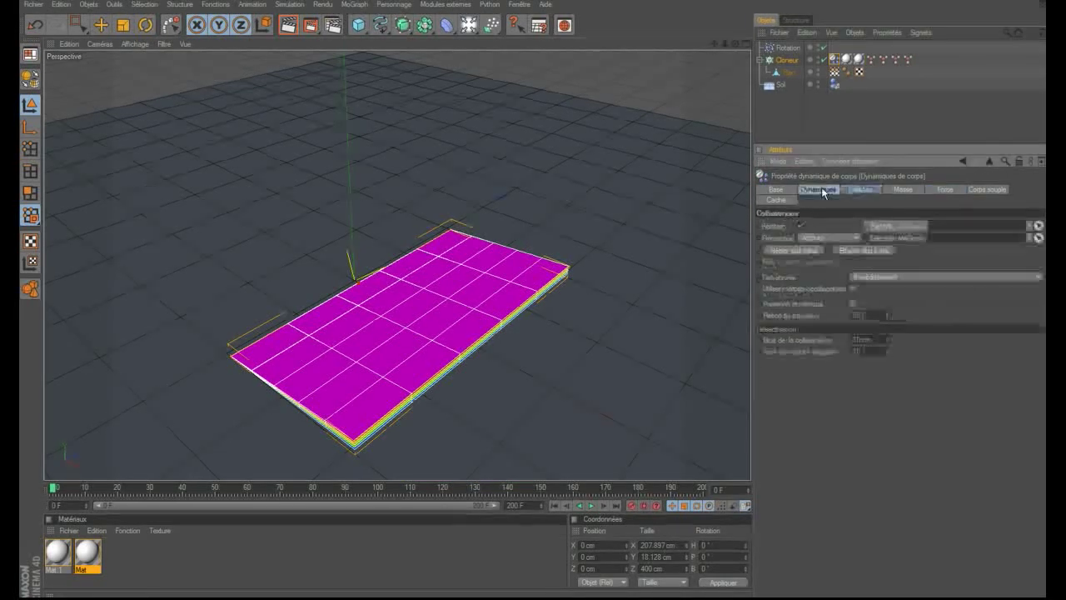
pyautogui.moveTo(871, 59); pyautogui.dragTo(947, 228)
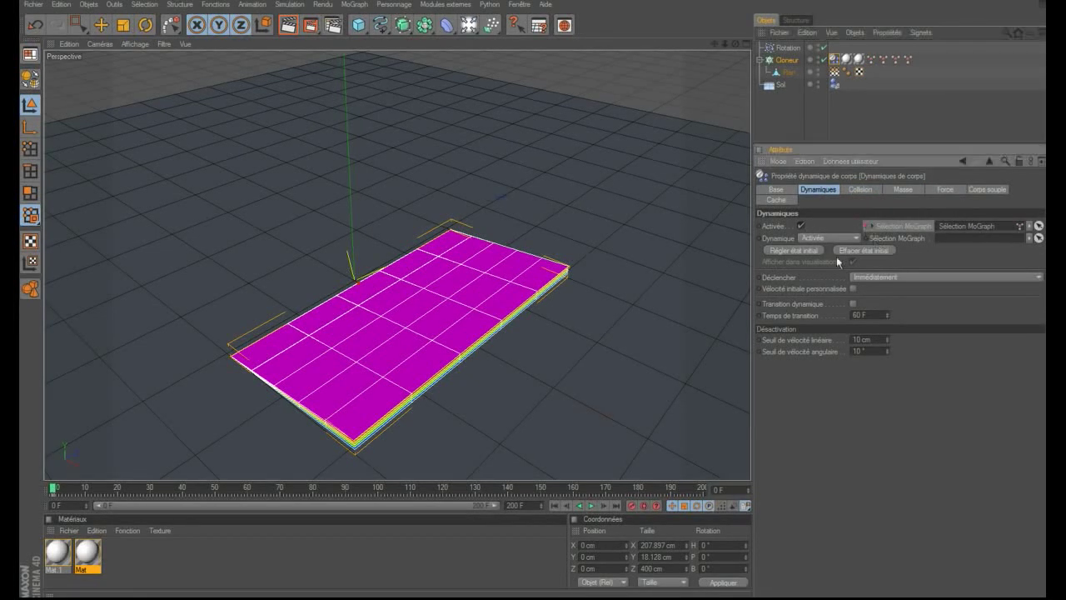
# - Re-link the selection and test the flip at frames 21, 39, 57 and in playback
pyautogui.moveTo(84, 493); pyautogui.dragTo(121, 491)
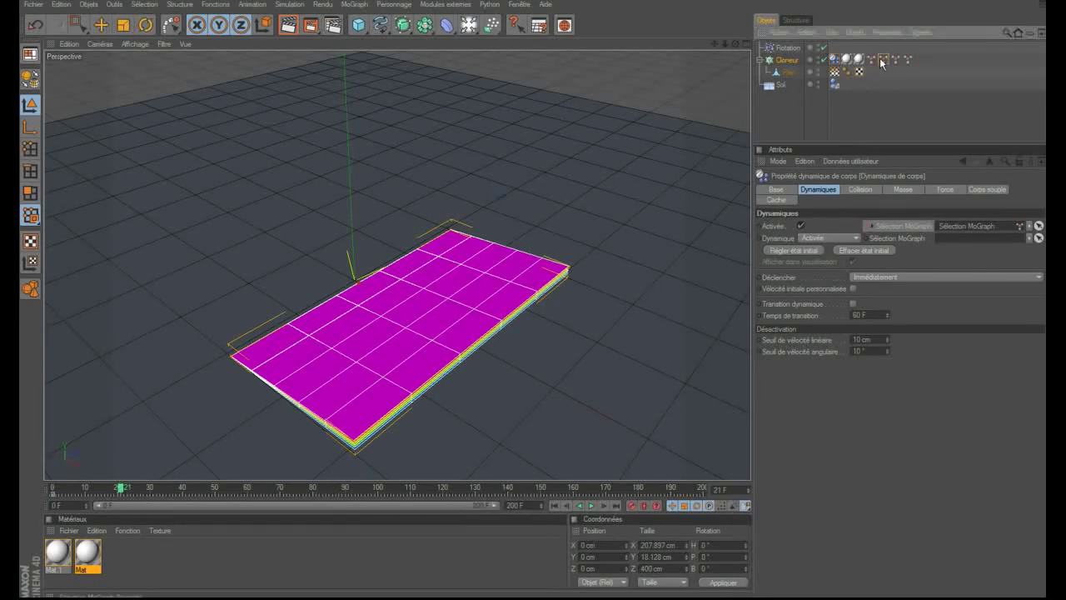
pyautogui.click(867, 226)
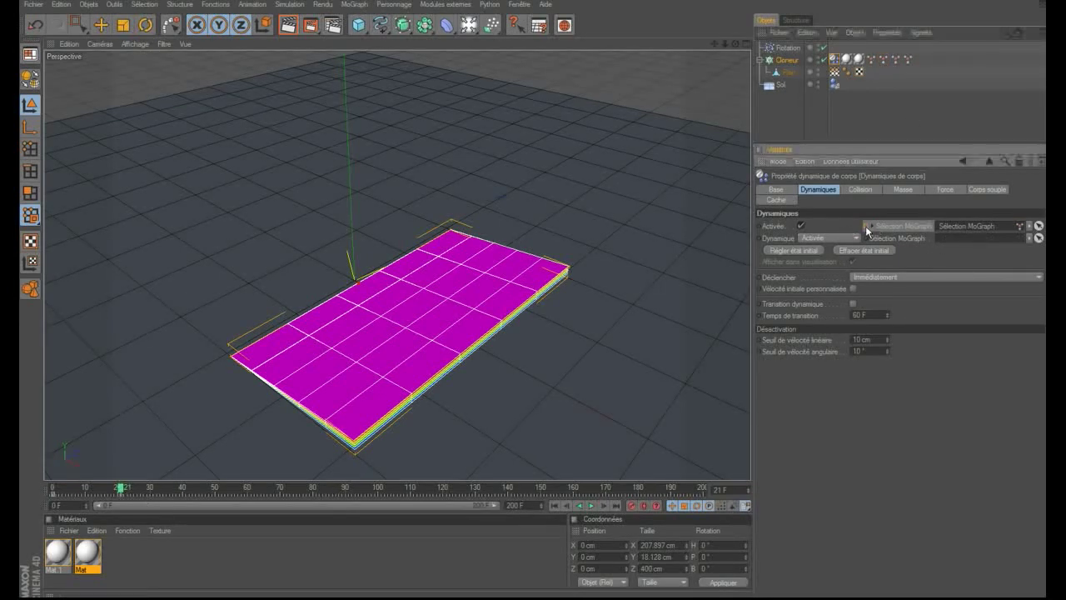
pyautogui.click(178, 491)
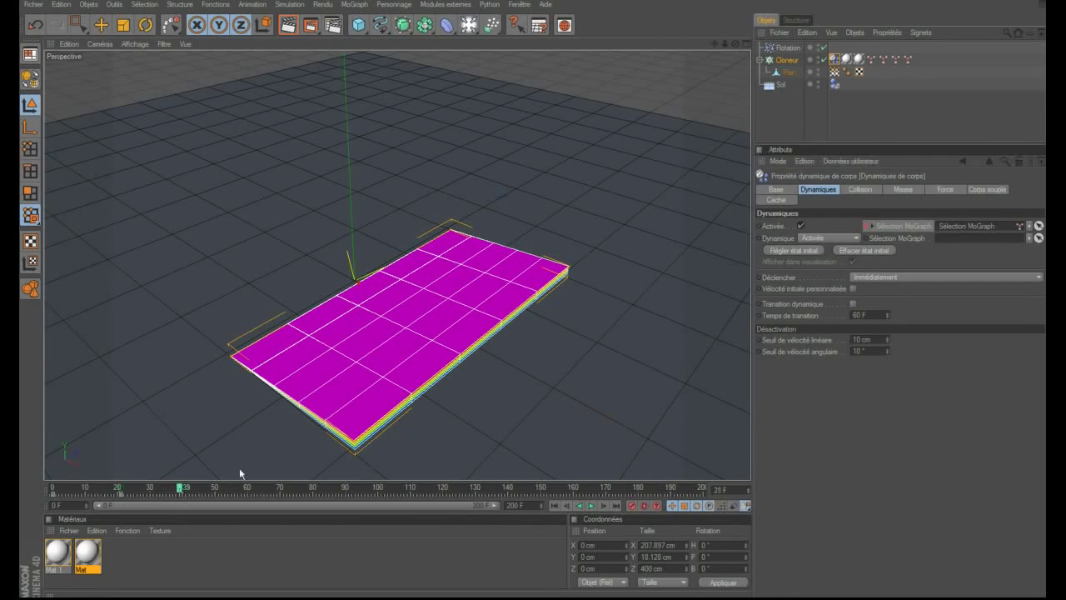
pyautogui.moveTo(948, 227); pyautogui.dragTo(948, 229)
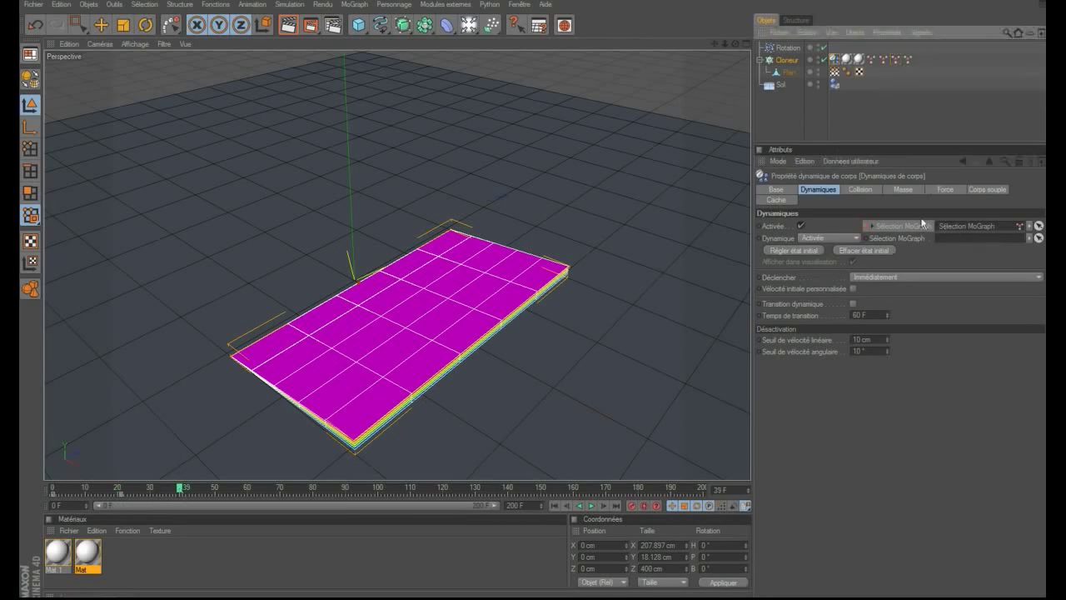
pyautogui.click(238, 492)
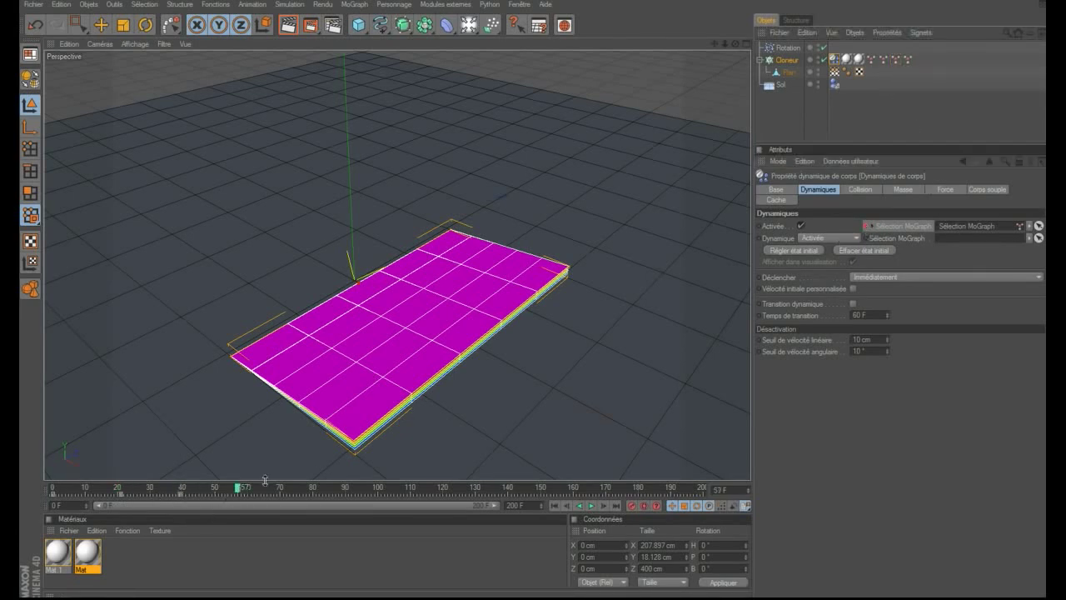
pyautogui.moveTo(906, 60)
pyautogui.mouseDown()
pyautogui.moveTo(959, 195)
pyautogui.moveTo(863, 227)
pyautogui.mouseUp()
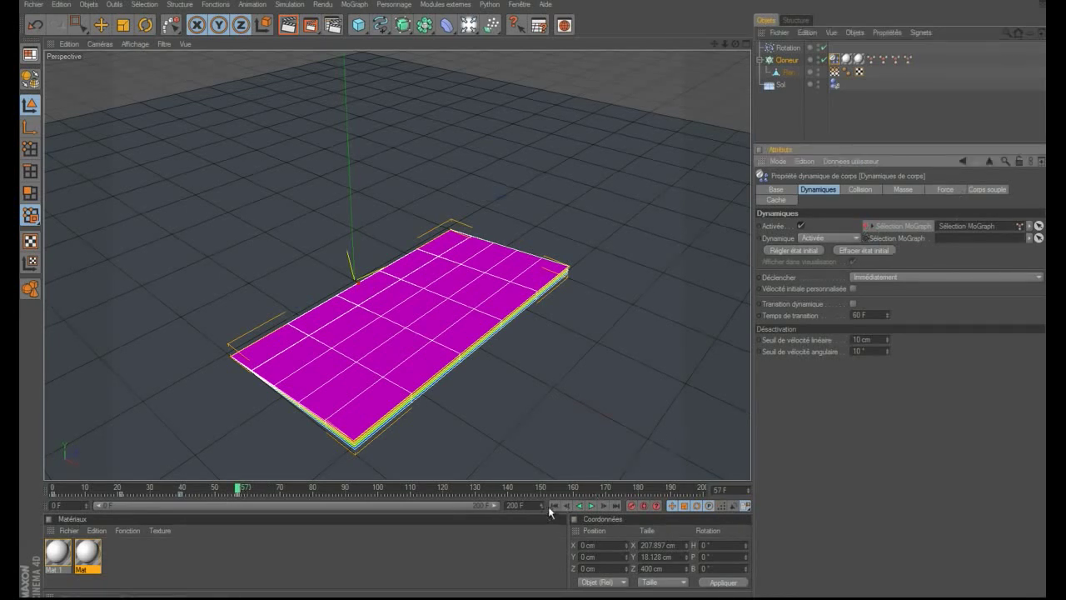
pyautogui.click(592, 504)
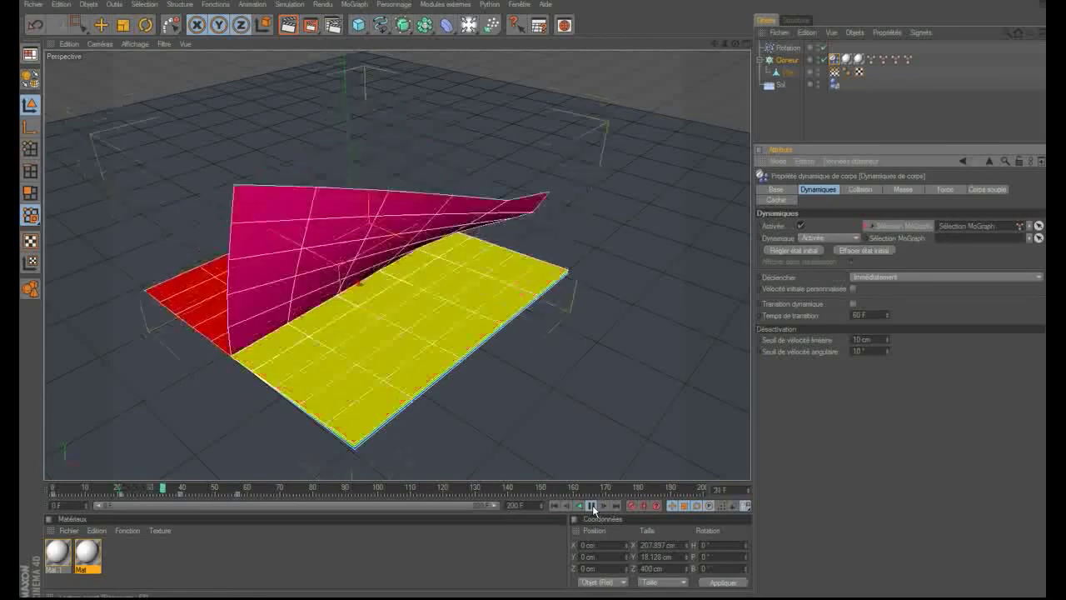
pyautogui.click(556, 506)
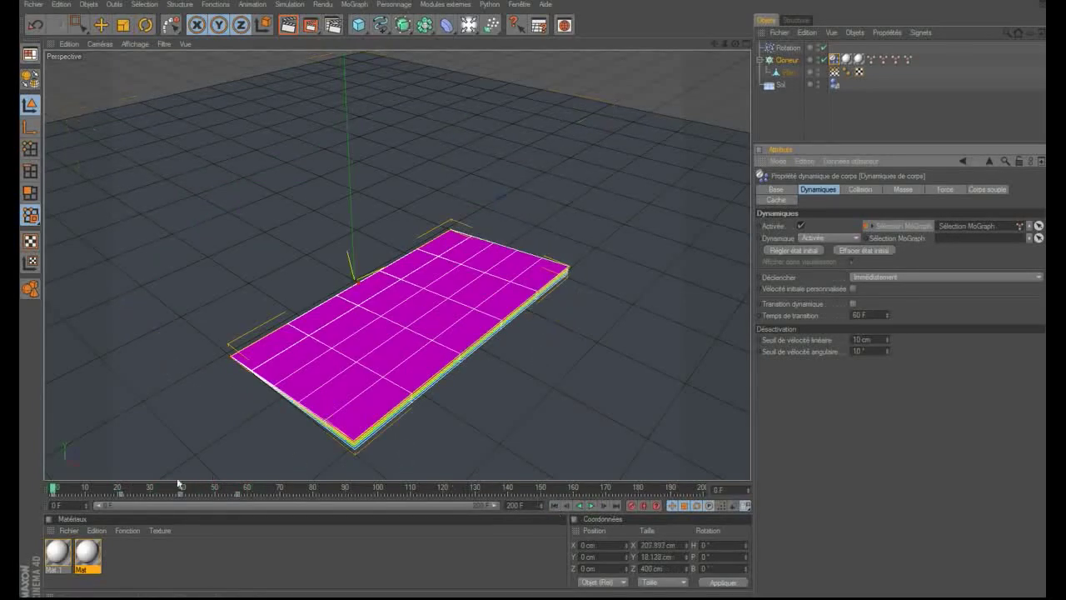
pyautogui.click(98, 491)
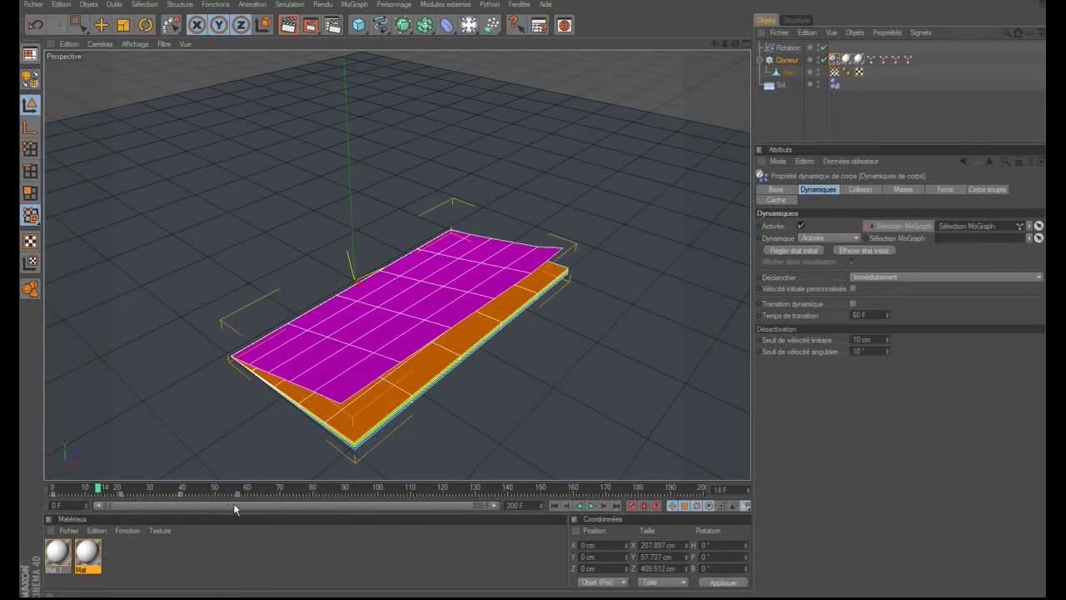
# - Move the MoGraph selection key to frame 107, then rewind and play the page flip
pyautogui.moveTo(235, 490); pyautogui.dragTo(302, 500)
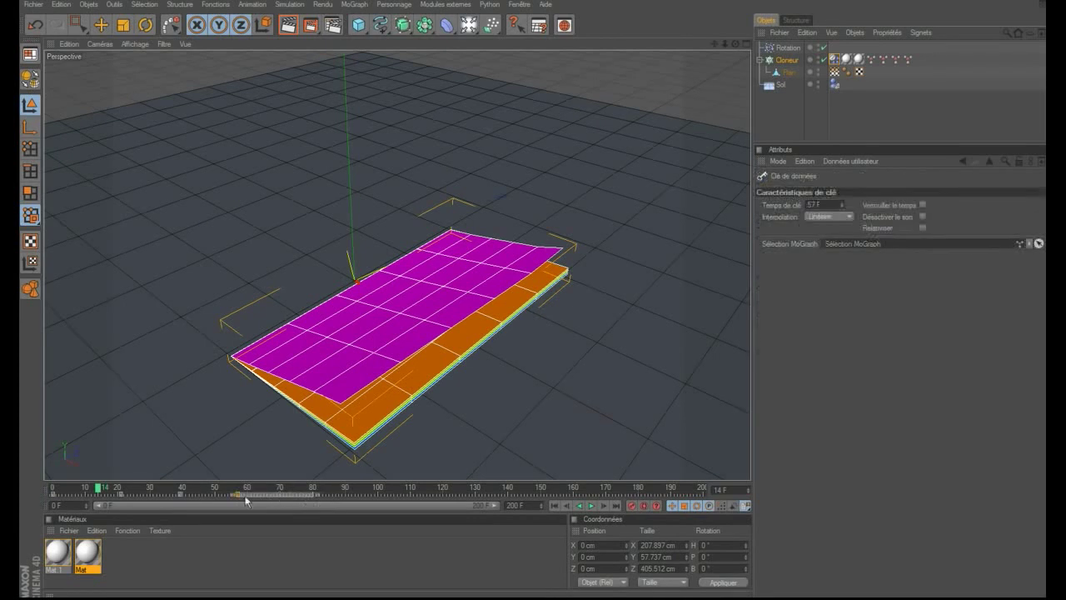
pyautogui.moveTo(235, 495); pyautogui.dragTo(279, 502)
pyautogui.moveTo(415, 500); pyautogui.dragTo(423, 500)
pyautogui.click(181, 493)
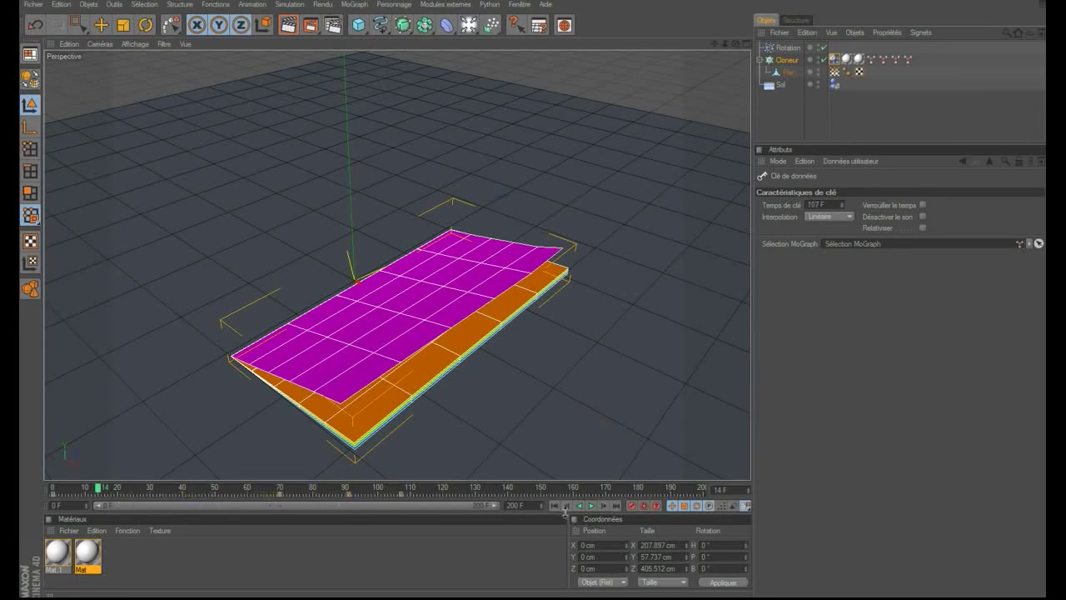
pyautogui.click(556, 506)
pyautogui.click(590, 505)
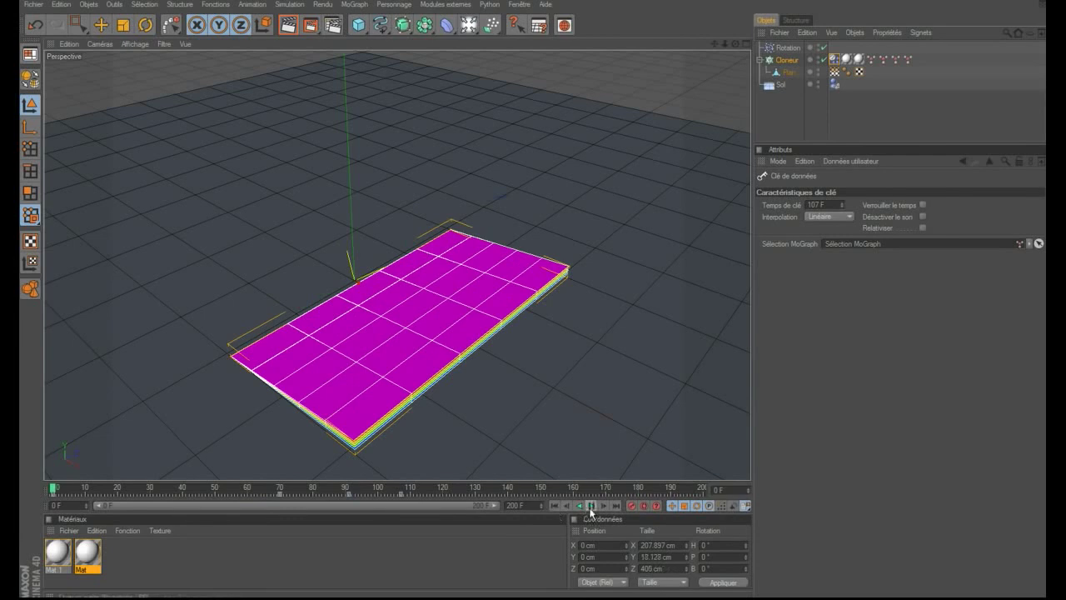